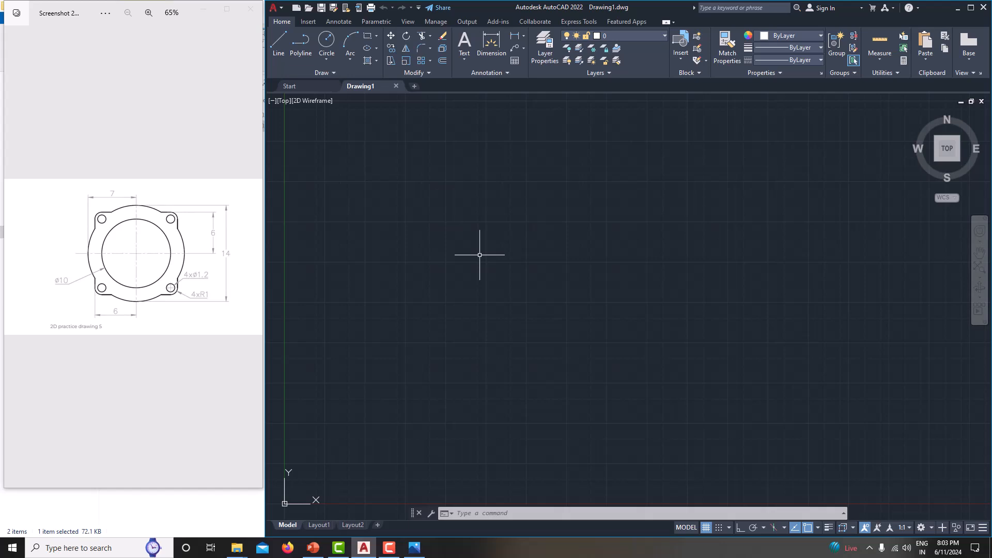
# Step: Configure the drawing units to decimal length with 0.0 precision and an insertion scale of millimeters
pyautogui.write('units')
pyautogui.press('Return')
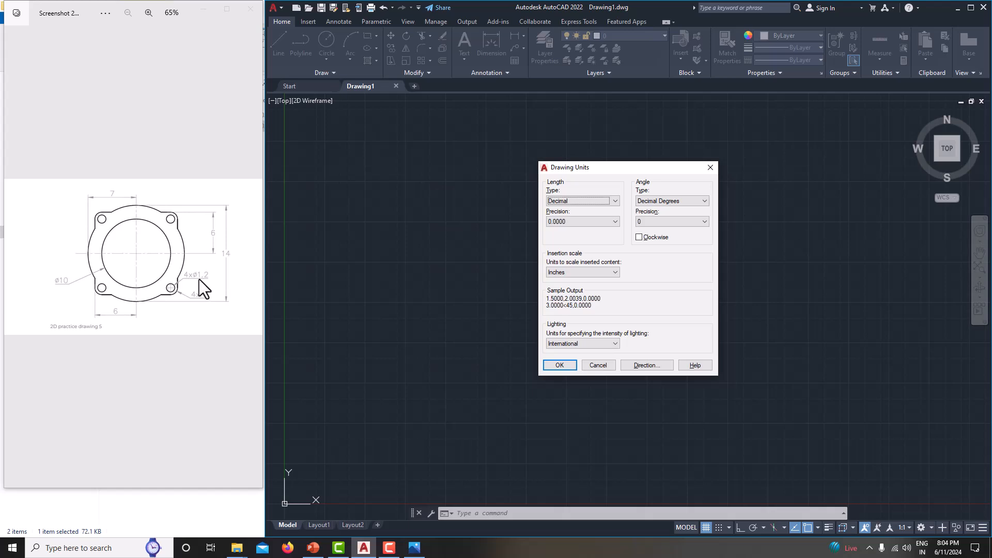
pyautogui.click(582, 223)
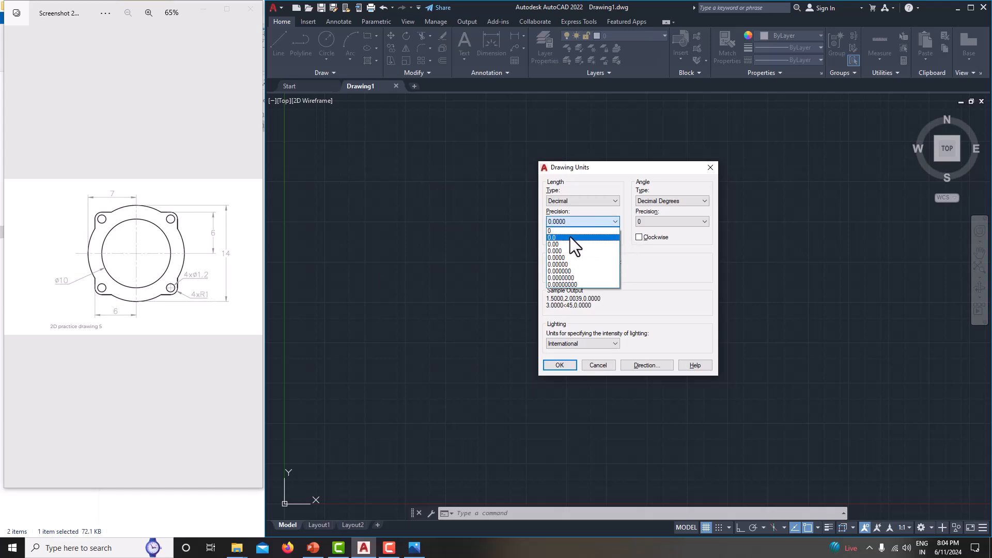
pyautogui.click(569, 237)
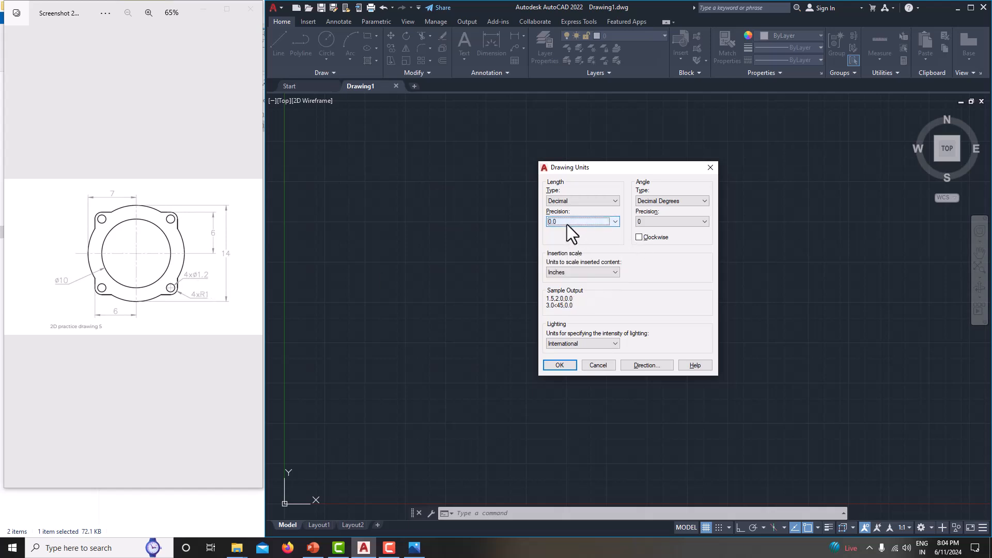
pyautogui.click(573, 275)
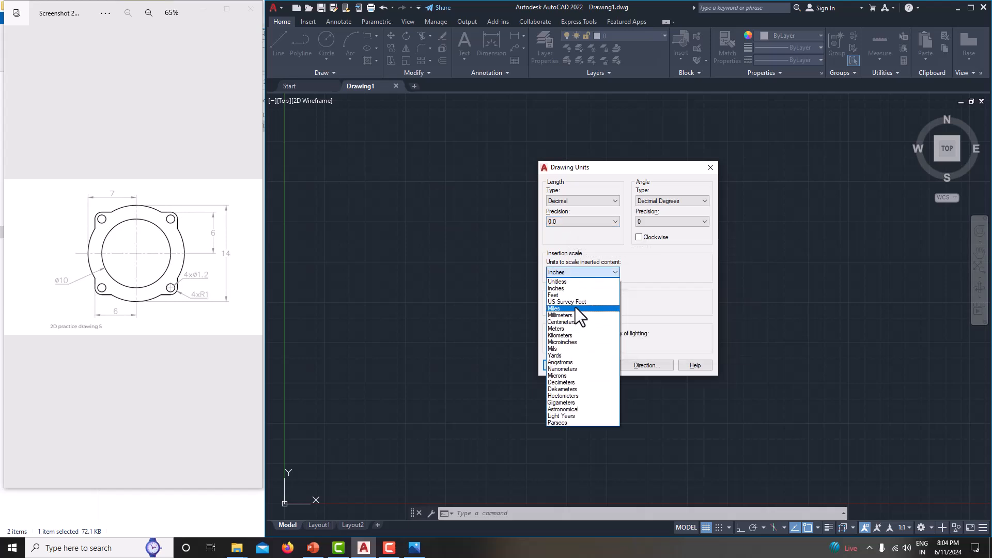
pyautogui.click(575, 314)
pyautogui.click(560, 365)
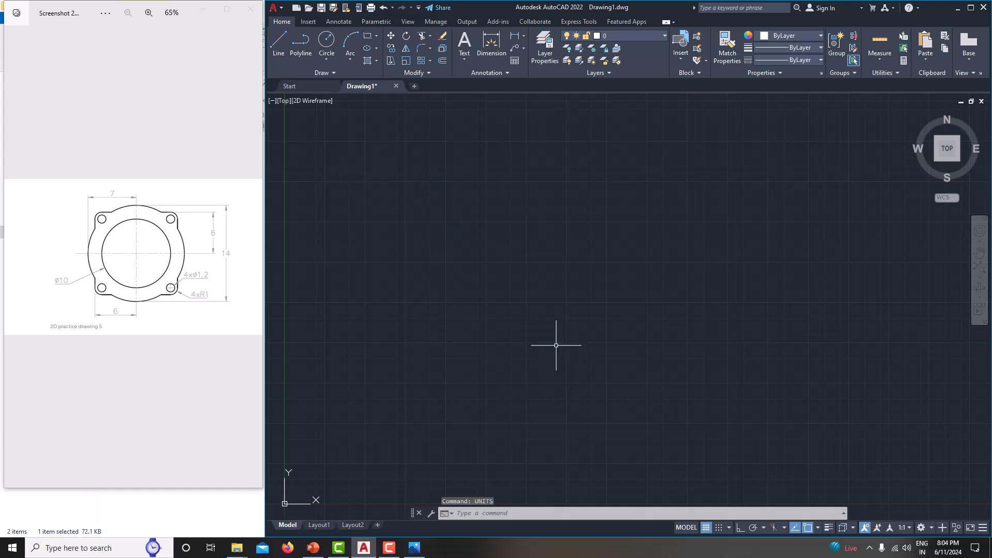
pyautogui.write('limts')
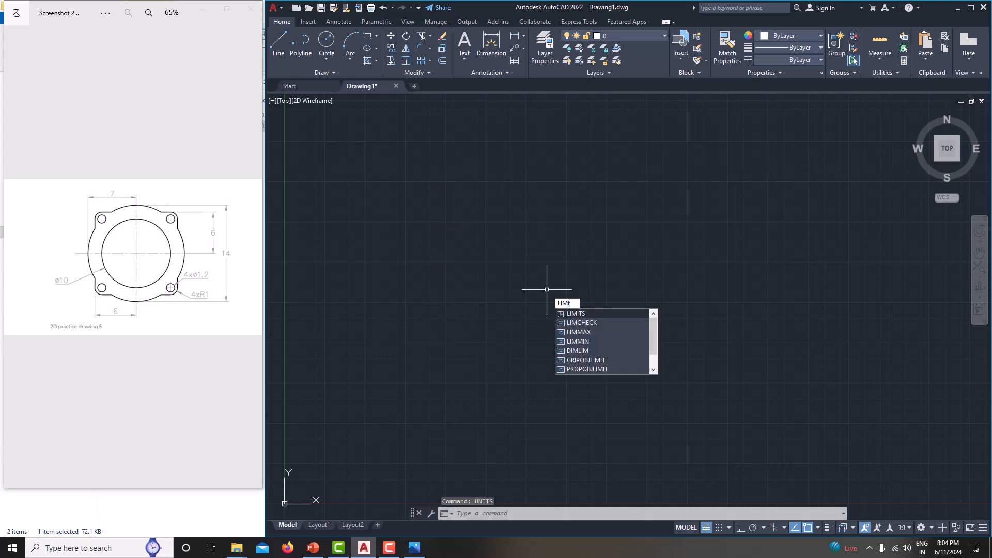
pyautogui.press('BackSpace')
pyautogui.press('BackSpace')
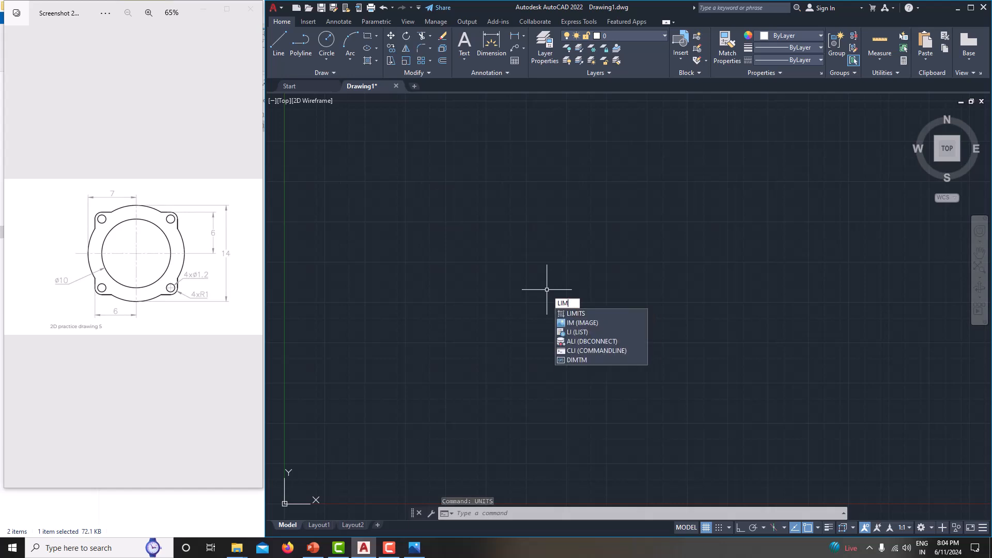
pyautogui.press('Return')
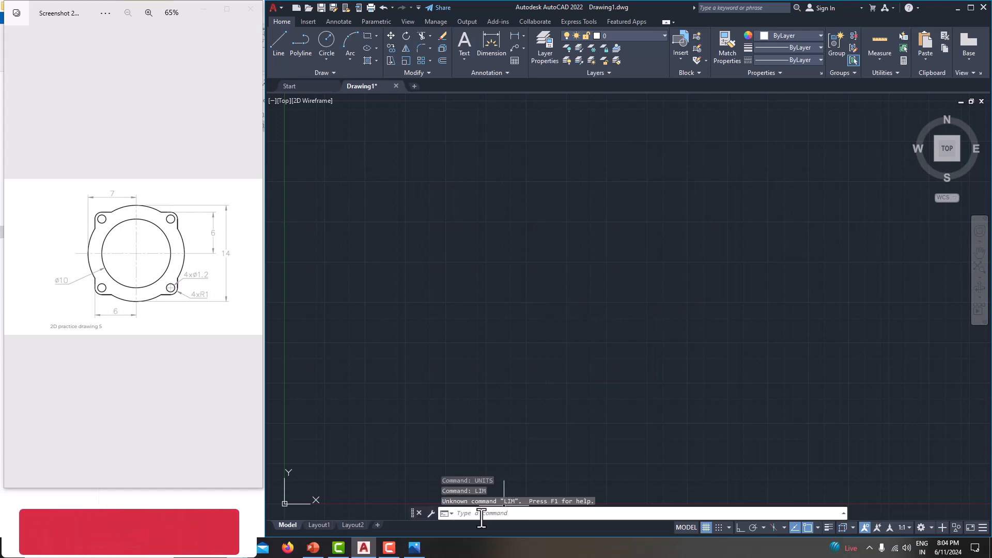
# Step: Set the model space limits from 0,0 to 25,25 and zoom to show the whole limits area
pyautogui.write('LIMI')
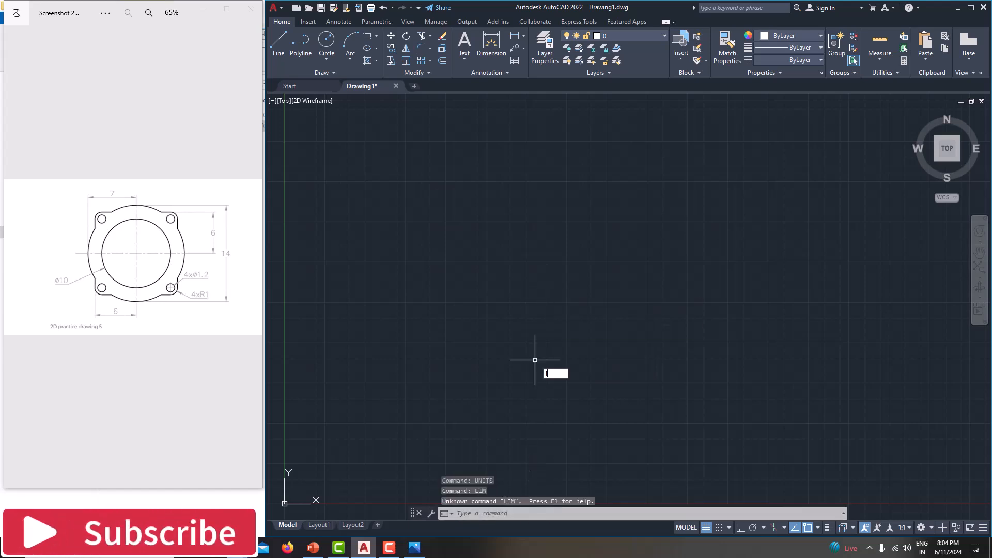
pyautogui.press('Return')
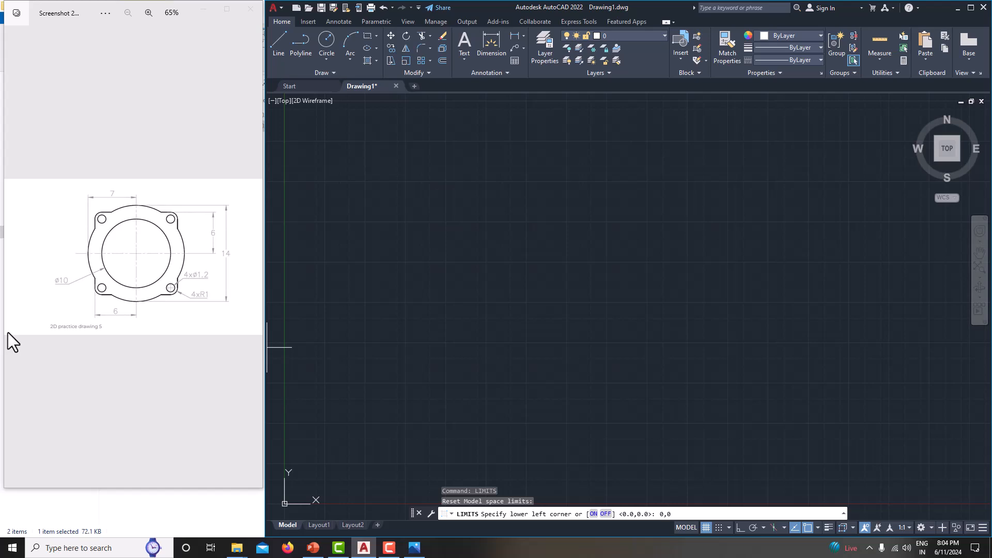
pyautogui.write('0,0')
pyautogui.press('Return')
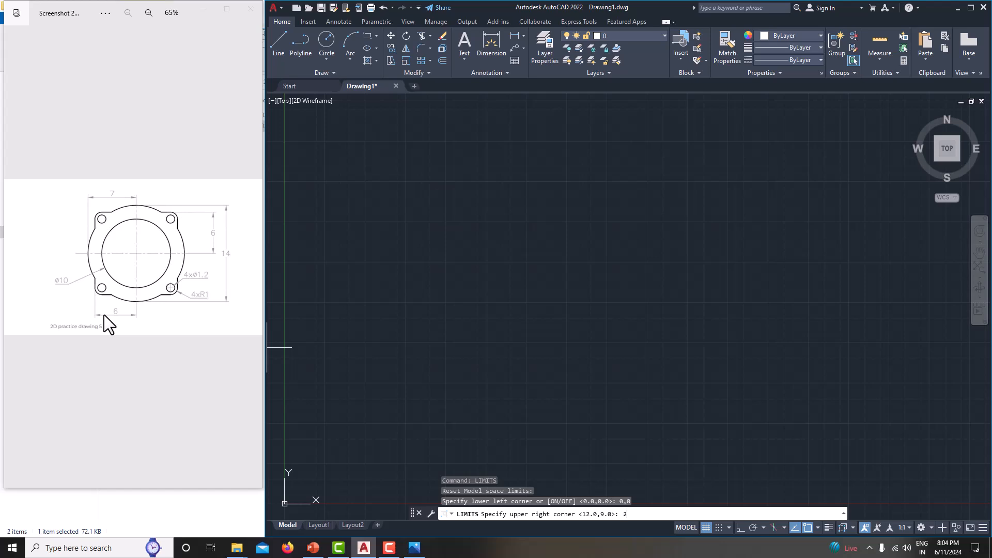
pyautogui.write('25')
pyautogui.press('Return')
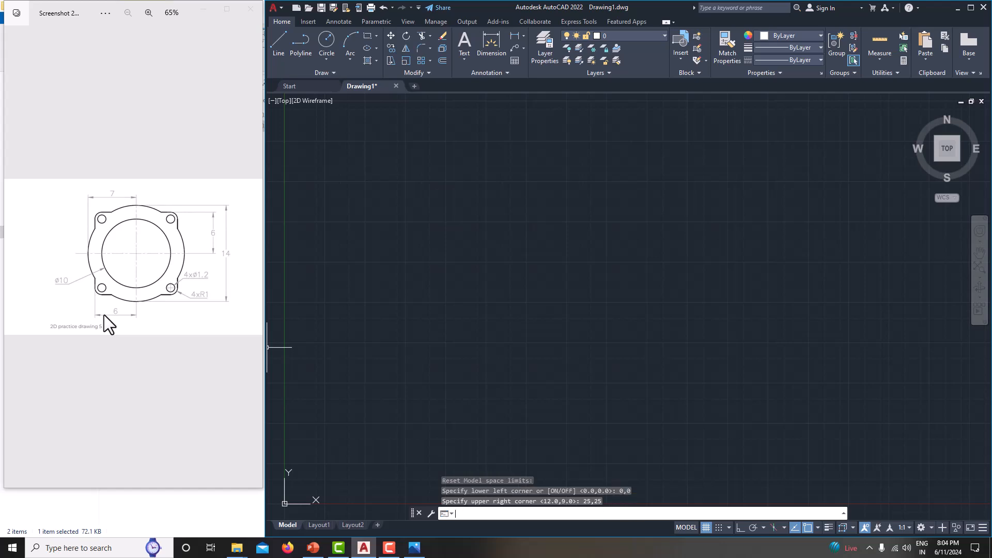
pyautogui.write('z')
pyautogui.press('Return')
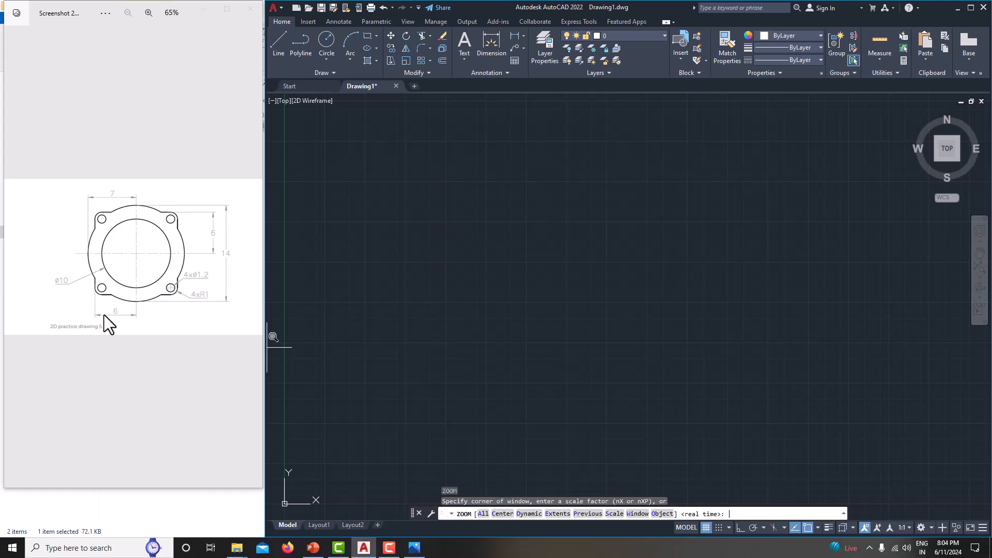
pyautogui.write('a')
pyautogui.press('Return')
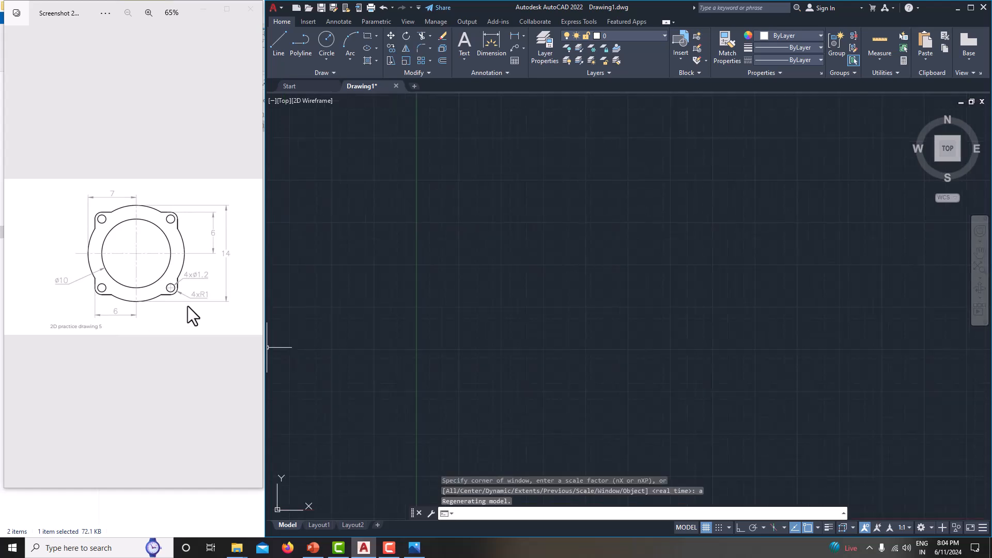
# Step: Draw the flange's outer circle with a diameter of 14 near the middle of the drawing area
pyautogui.moveTo(593, 421); pyautogui.dragTo(535, 292, button='middle')
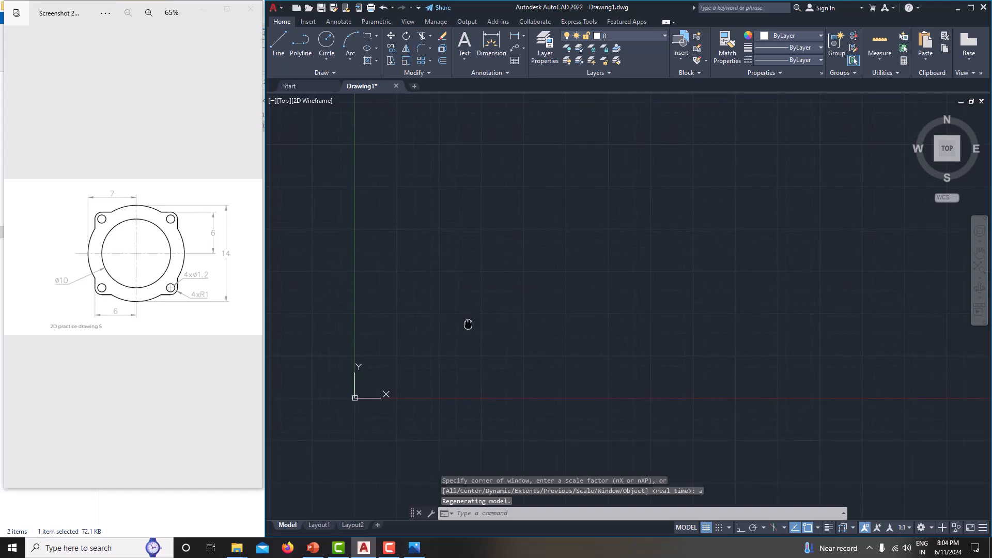
pyautogui.moveTo(363, 197); pyautogui.dragTo(286, 308, button='middle')
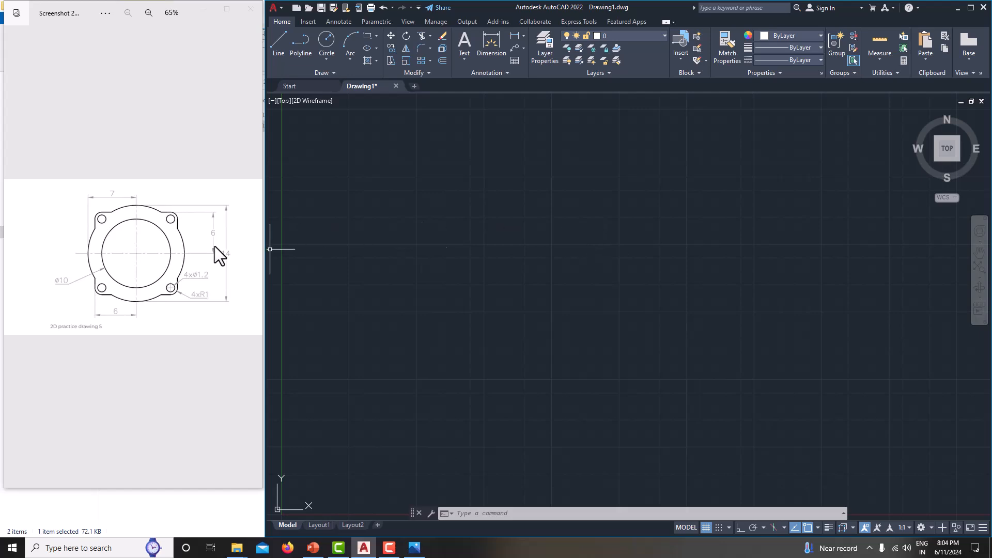
pyautogui.write('c')
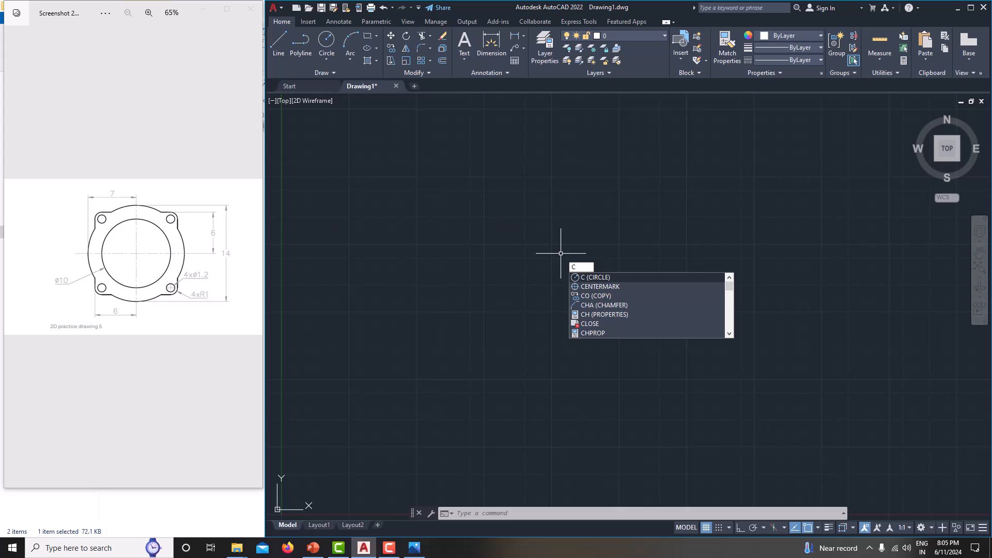
pyautogui.press('Return')
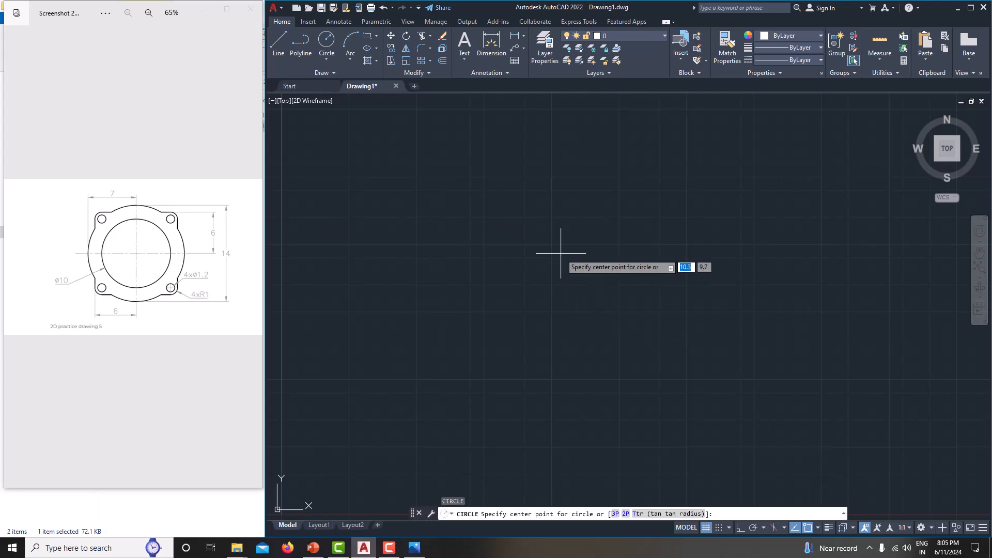
pyautogui.click(563, 302)
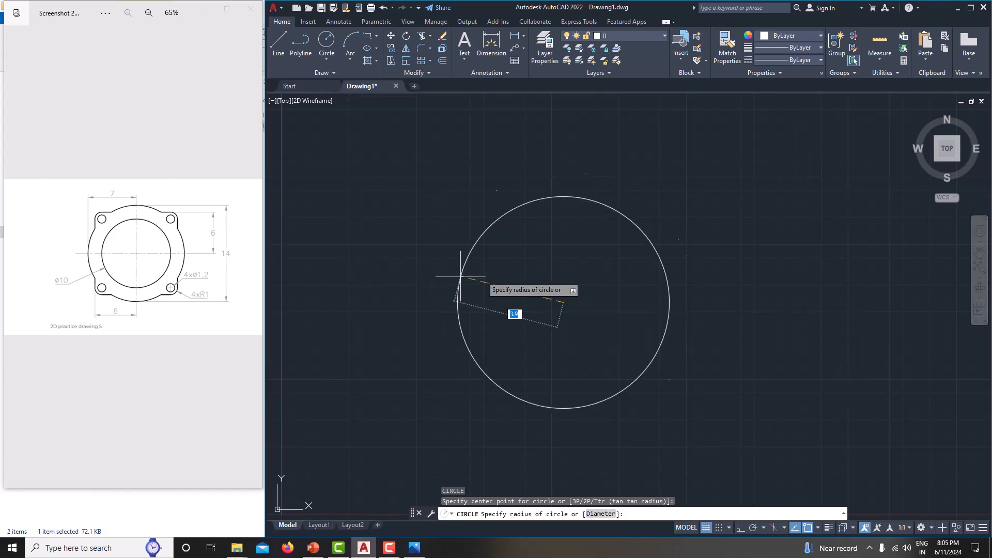
pyautogui.write('d')
pyautogui.press('Return')
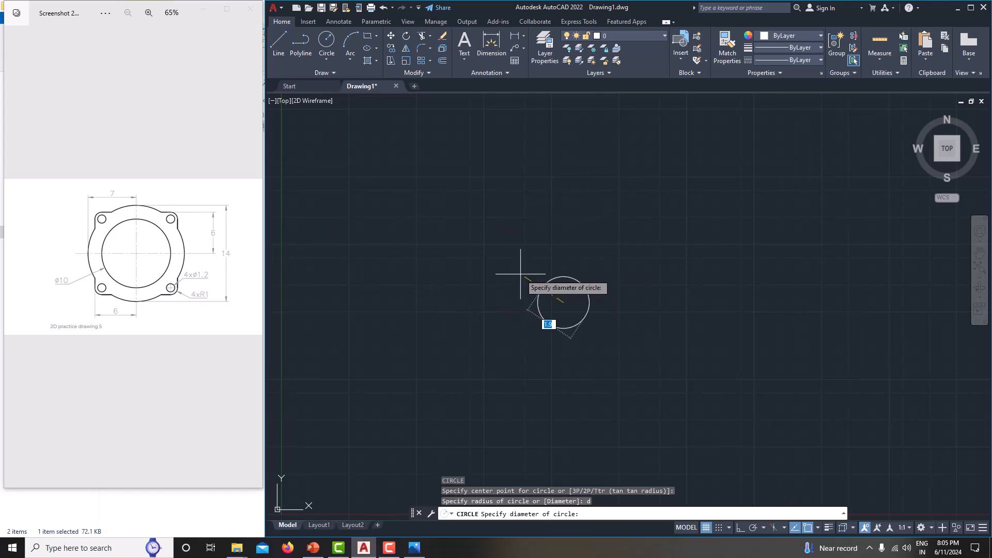
pyautogui.write('14')
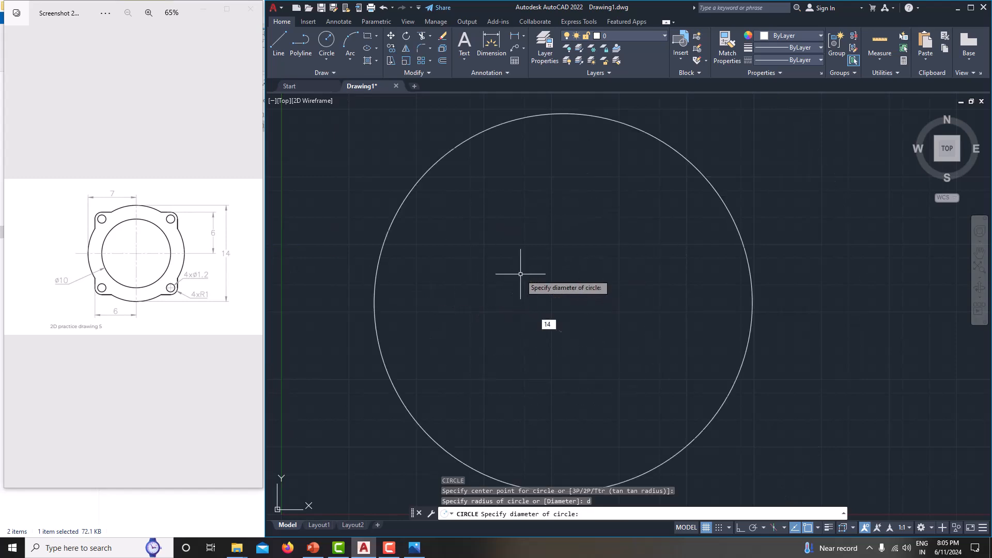
pyautogui.press('Return')
# Step: Draw a concentric inner circle with a diameter of 10 at the center of the outer circle
pyautogui.scroll(-2, 520, 274)
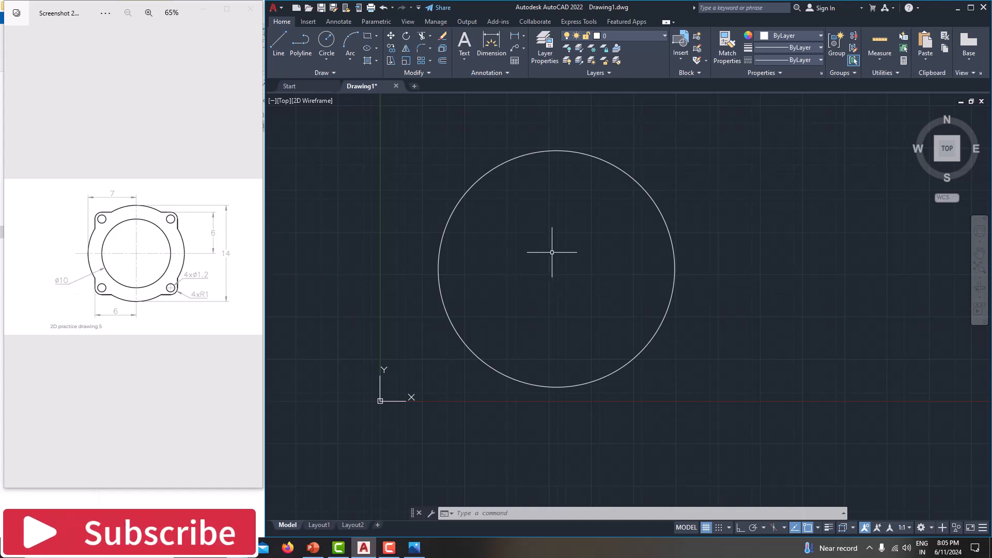
pyautogui.write('c')
pyautogui.press('Return')
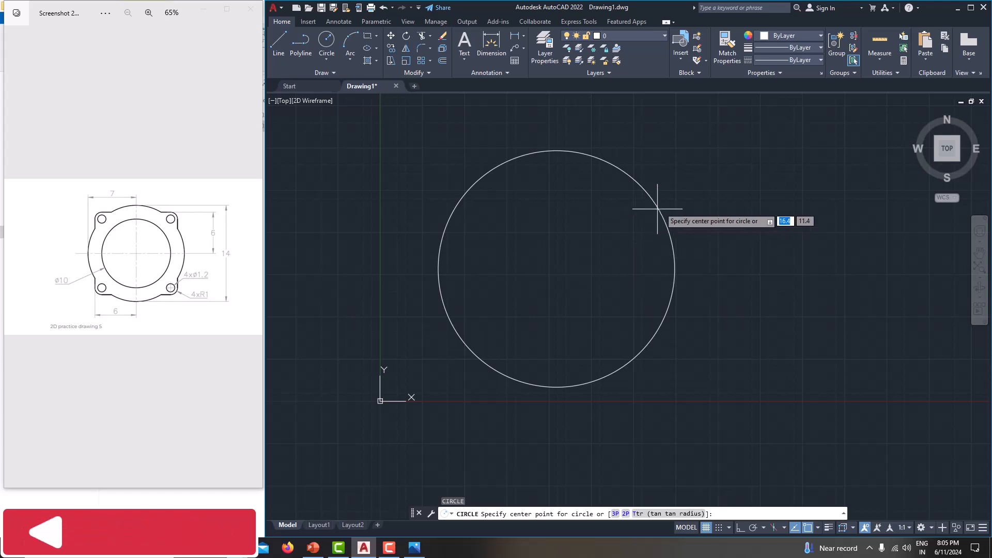
pyautogui.click(556, 267)
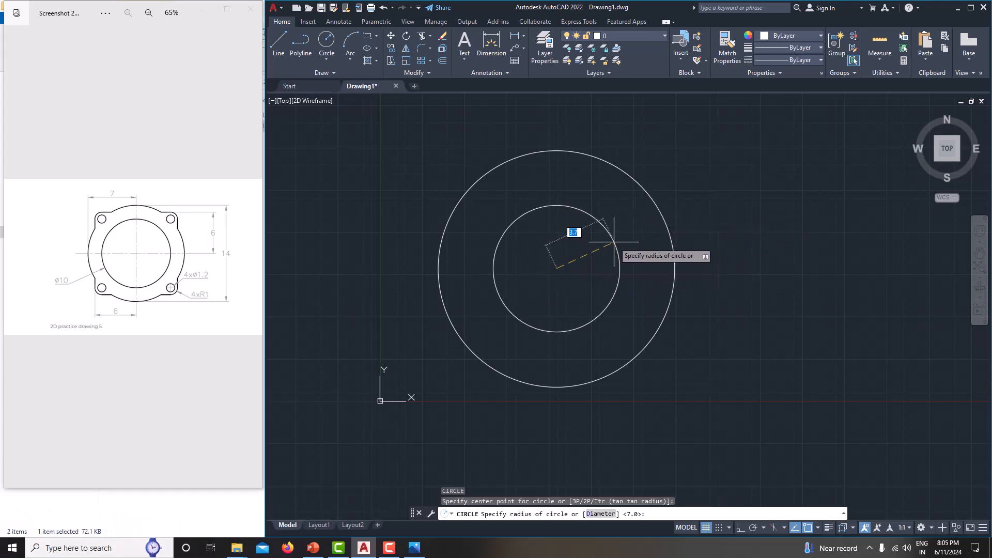
pyautogui.write('d')
pyautogui.press('Return')
pyautogui.write('1')
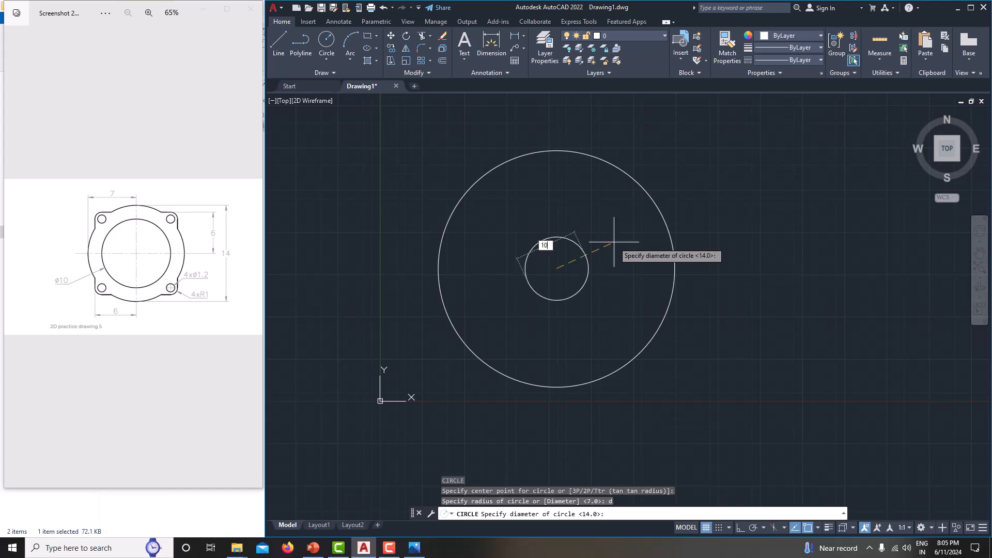
pyautogui.write('0')
pyautogui.press('Return')
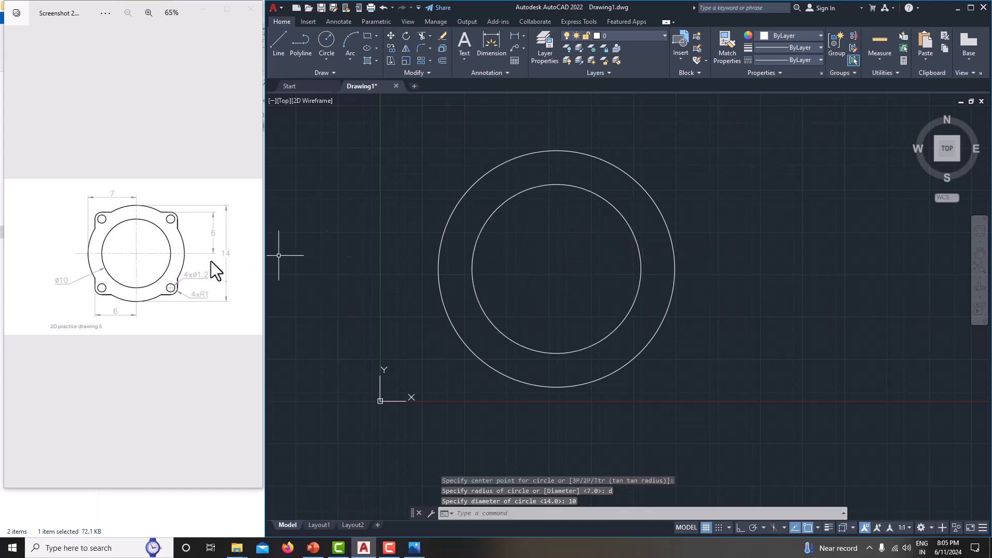
# Step: Add a center mark with centerlines to the outer circle
pyautogui.scroll(2, 532, 321)
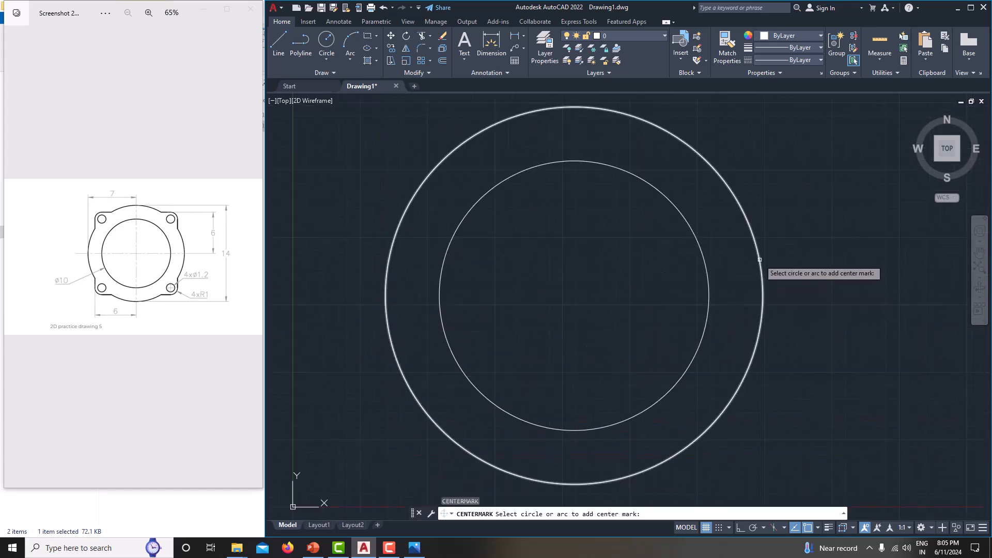
pyautogui.click(760, 260)
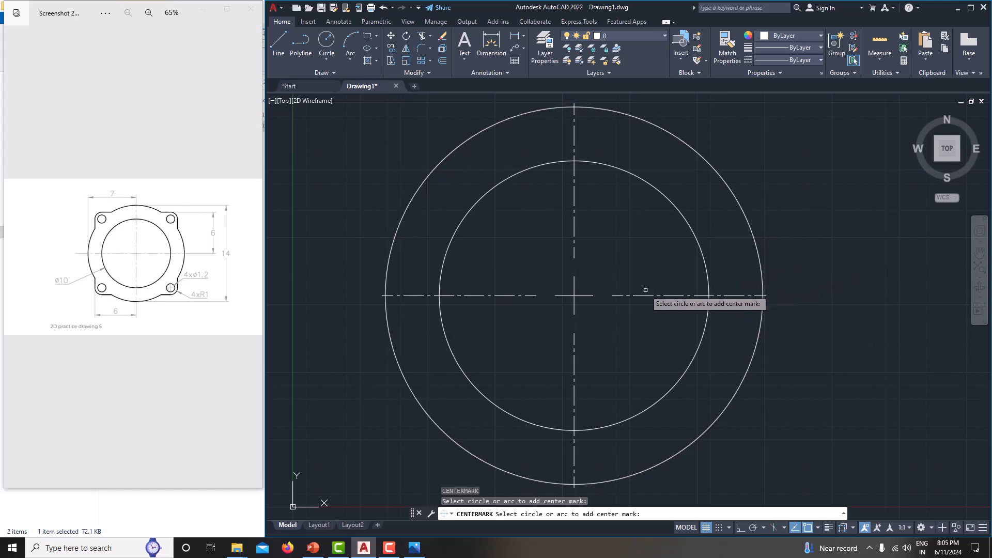
pyautogui.press('Escape')
# Step: Draw a line about 10.1 long from the circles' center at 45 degrees, extending past the outer circle at its upper right
pyautogui.moveTo(642, 284)
pyautogui.mouseDown(button='middle')
pyautogui.moveTo(603, 310)
pyautogui.moveTo(589, 296)
pyautogui.mouseUp(button='middle')
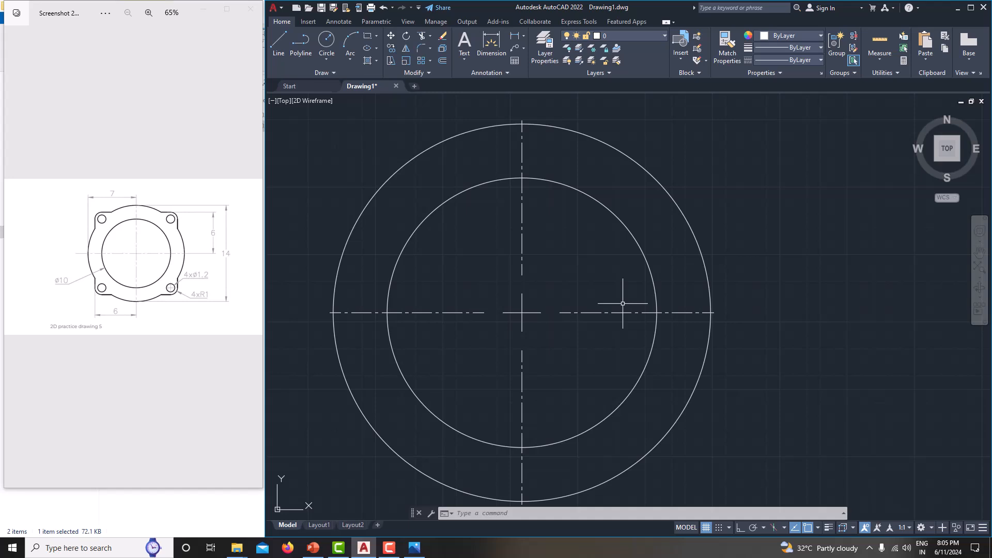
pyautogui.press('l')
pyautogui.press('Return')
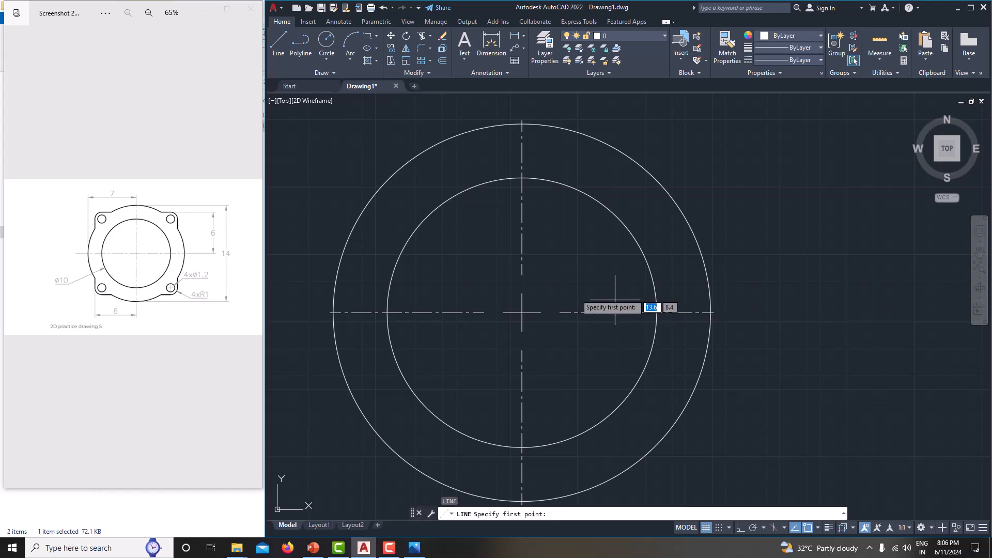
pyautogui.click(522, 312)
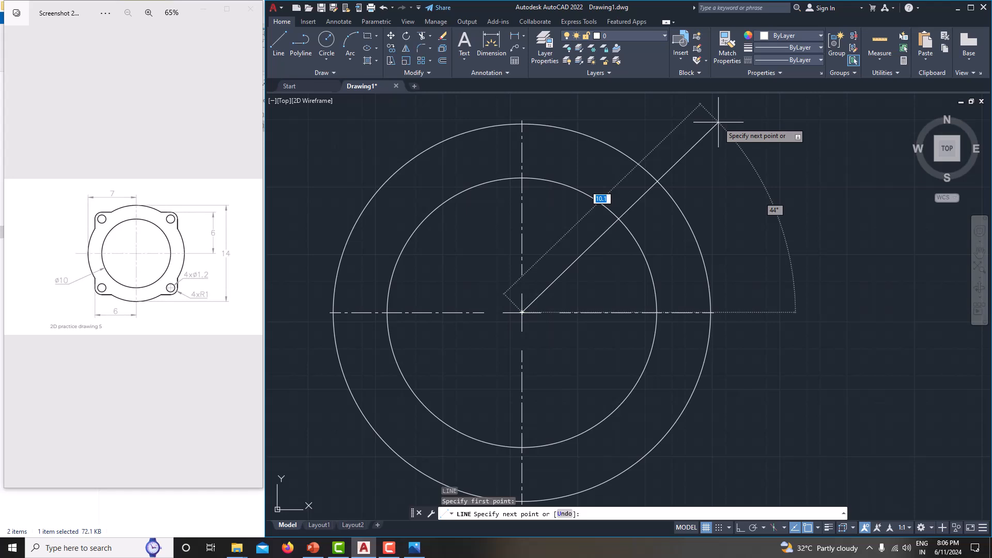
pyautogui.press('Tab')
pyautogui.press('Tab')
pyautogui.press('Tab')
pyautogui.write('45')
pyautogui.press('Return')
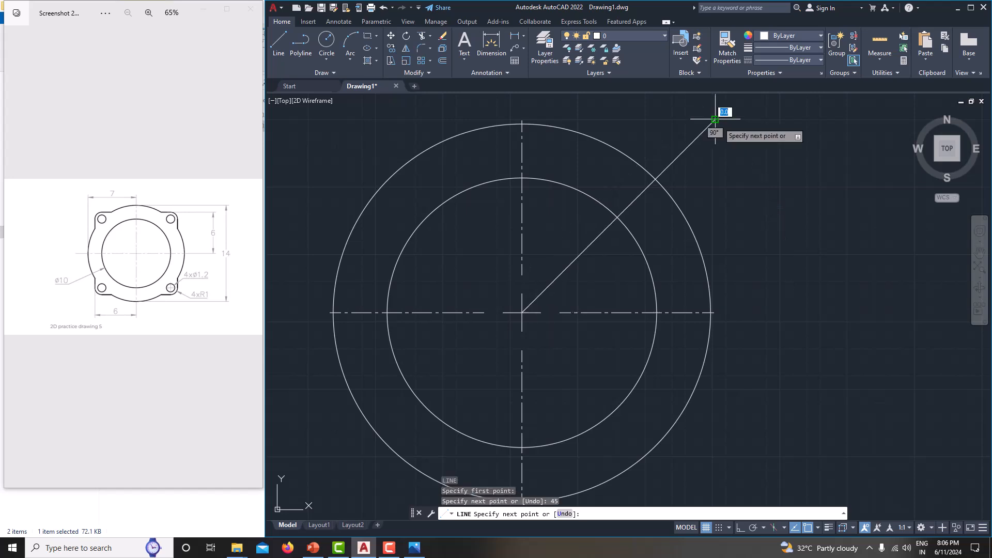
pyautogui.rightClick(717, 121)
pyautogui.click(733, 139)
# Step: Draw a 1.2-diameter circle centered where the diagonal line crosses the outer circle
pyautogui.moveTo(720, 179); pyautogui.dragTo(669, 212, button='middle')
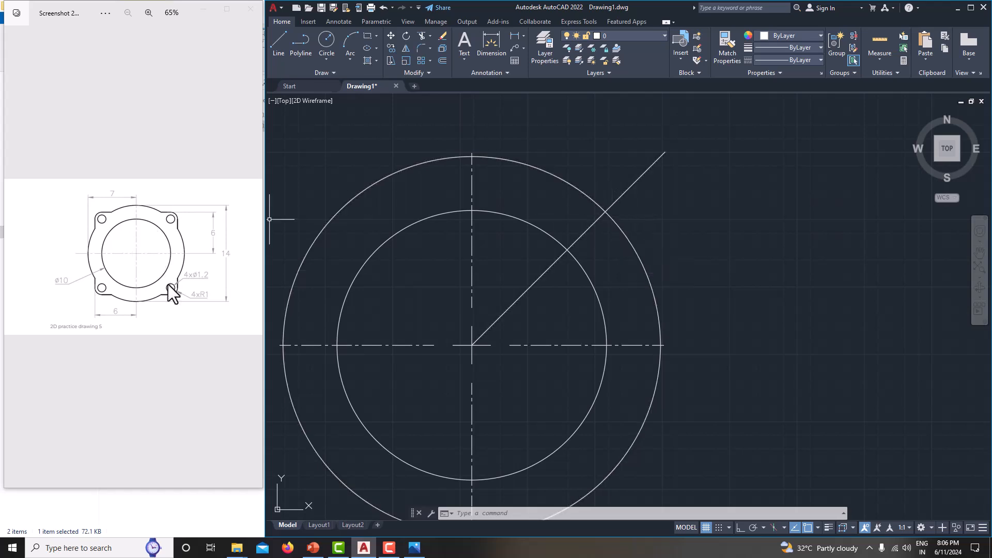
pyautogui.scroll(3, 178, 288)
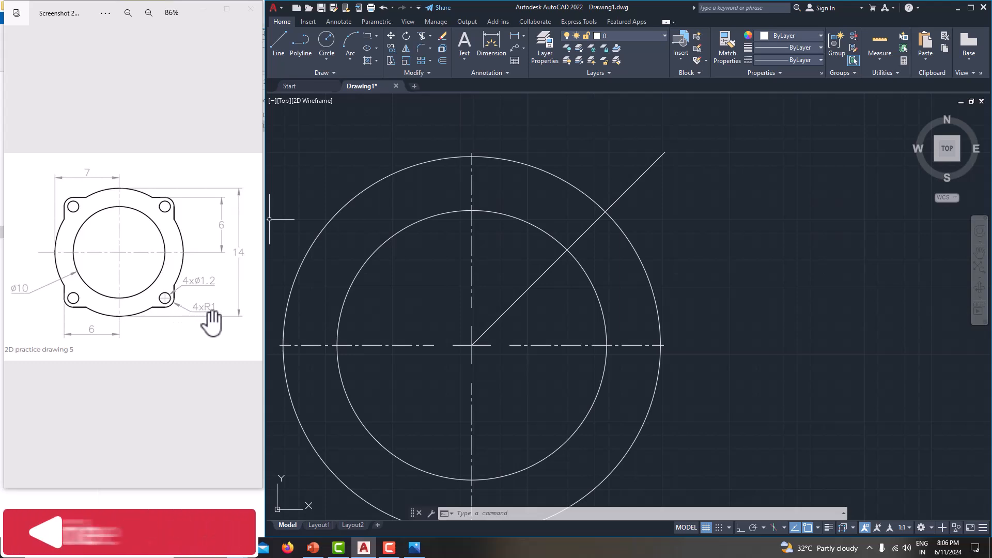
pyautogui.write('c')
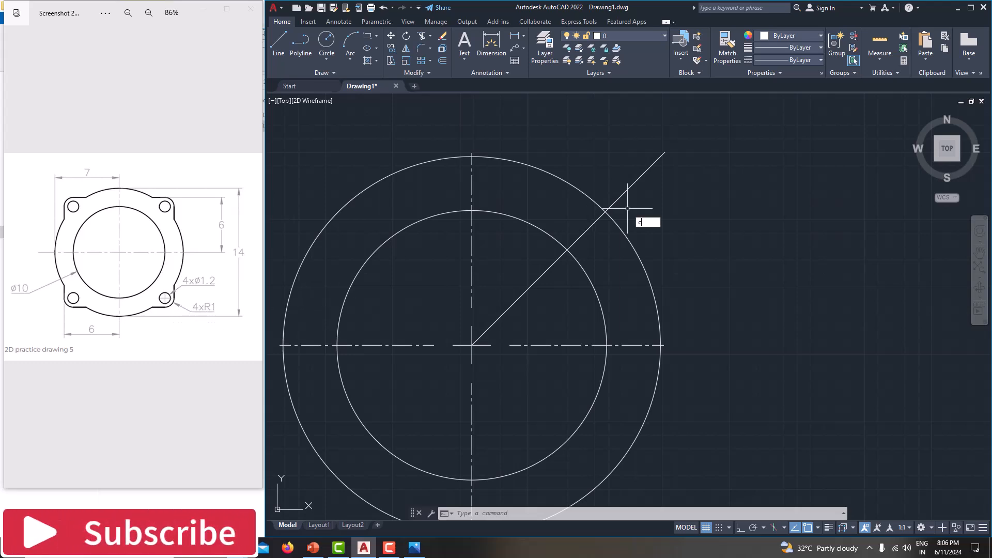
pyautogui.press('Return')
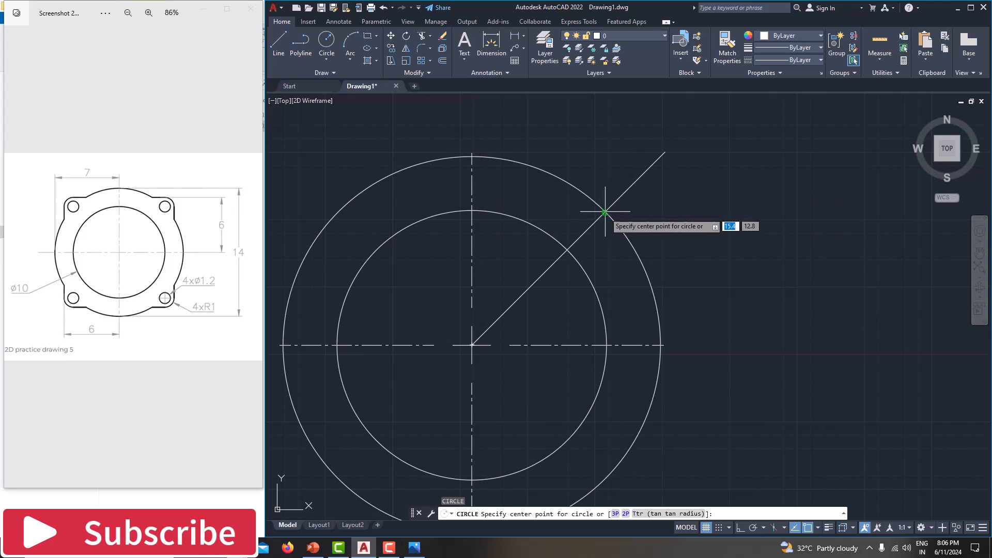
pyautogui.click(605, 212)
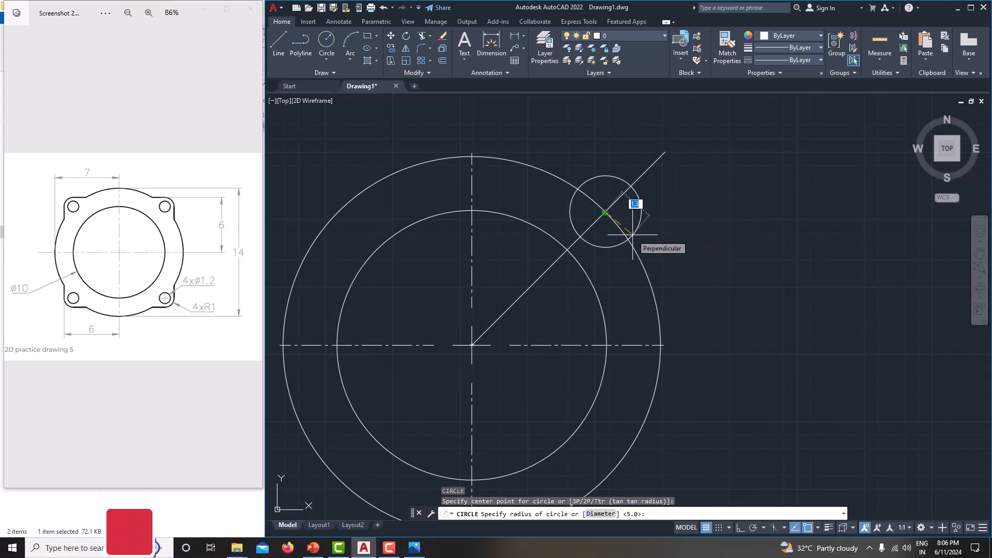
pyautogui.write('d')
pyautogui.press('Return')
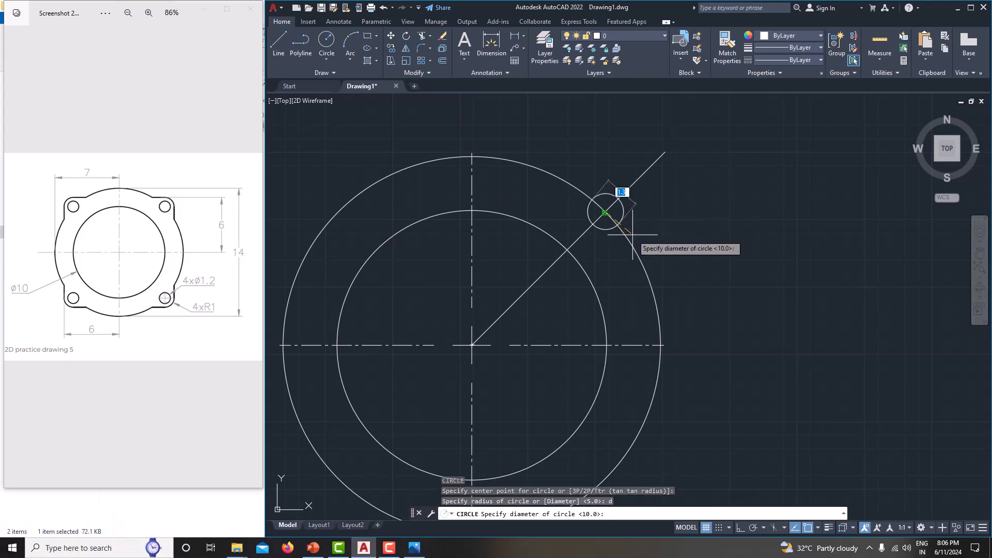
pyautogui.write('1.')
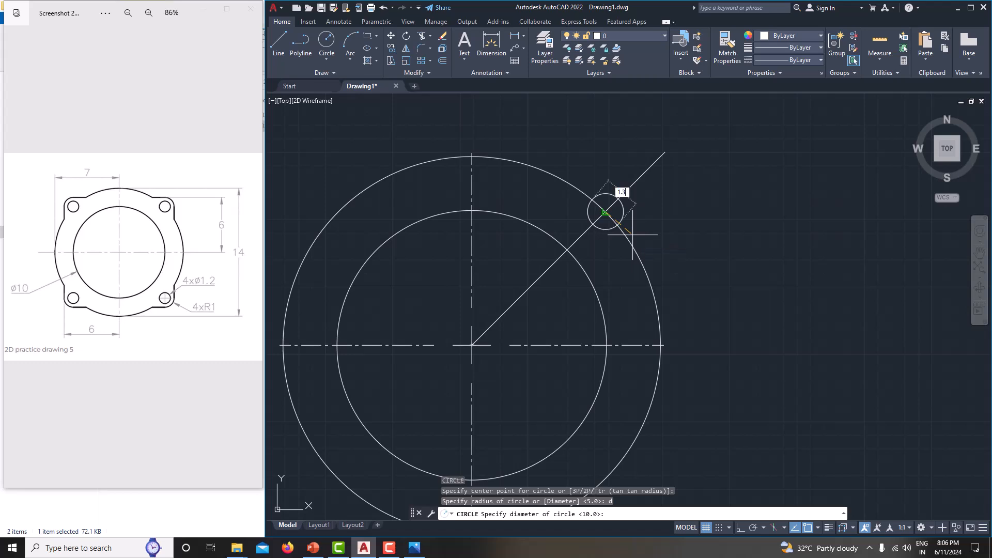
pyautogui.write('2')
pyautogui.press('Return')
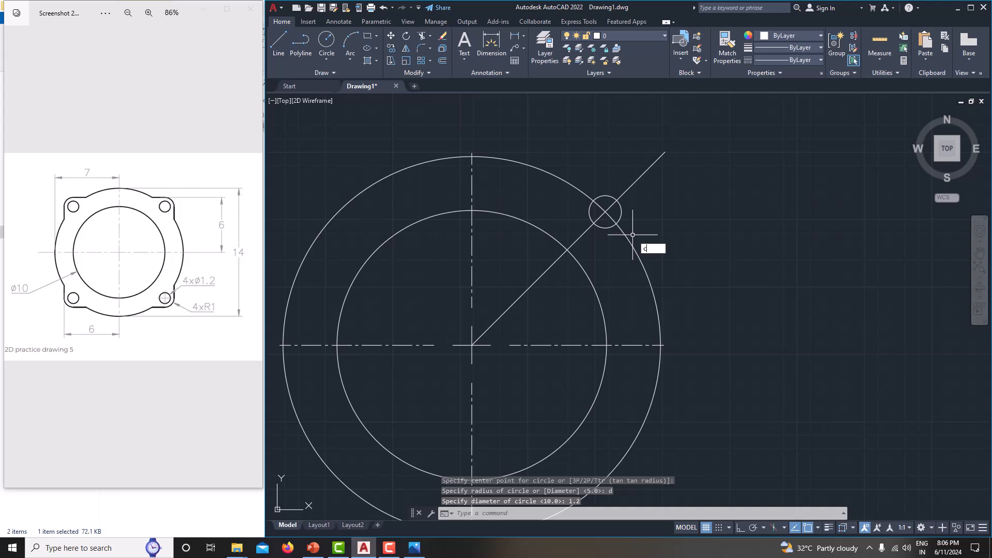
# Step: Draw a concentric circle with a radius of 1 around the 1.2-diameter hole
pyautogui.press('Return')
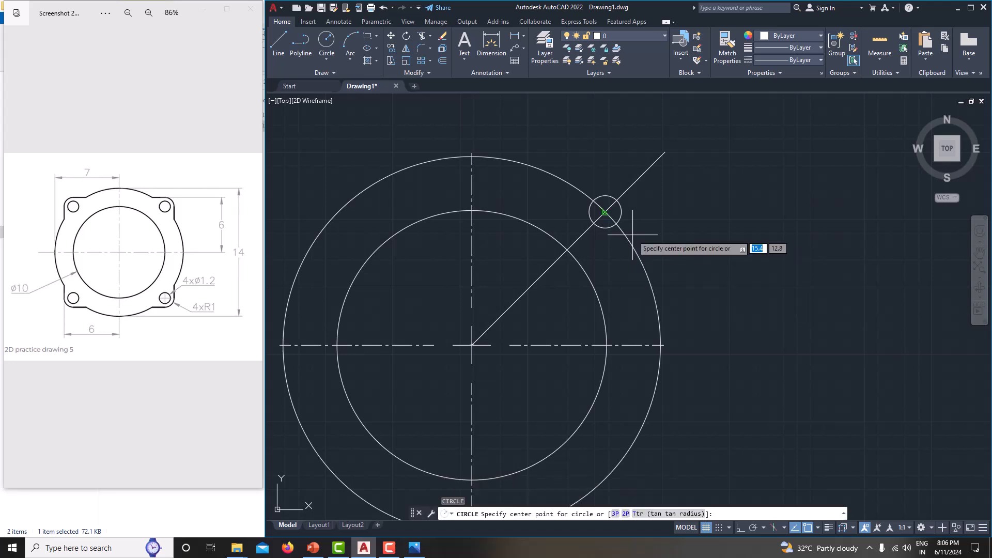
pyautogui.click(604, 212)
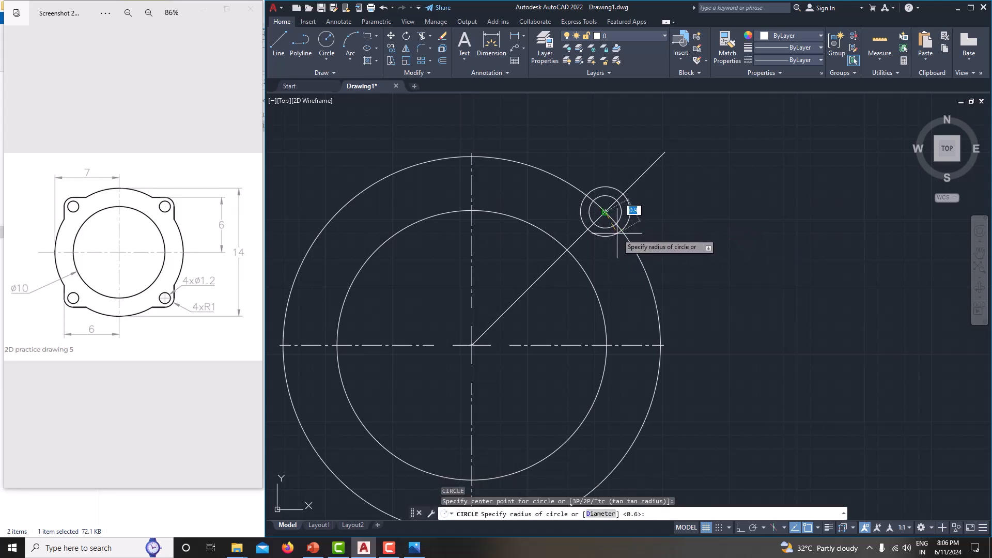
pyautogui.write('1')
pyautogui.press('Return')
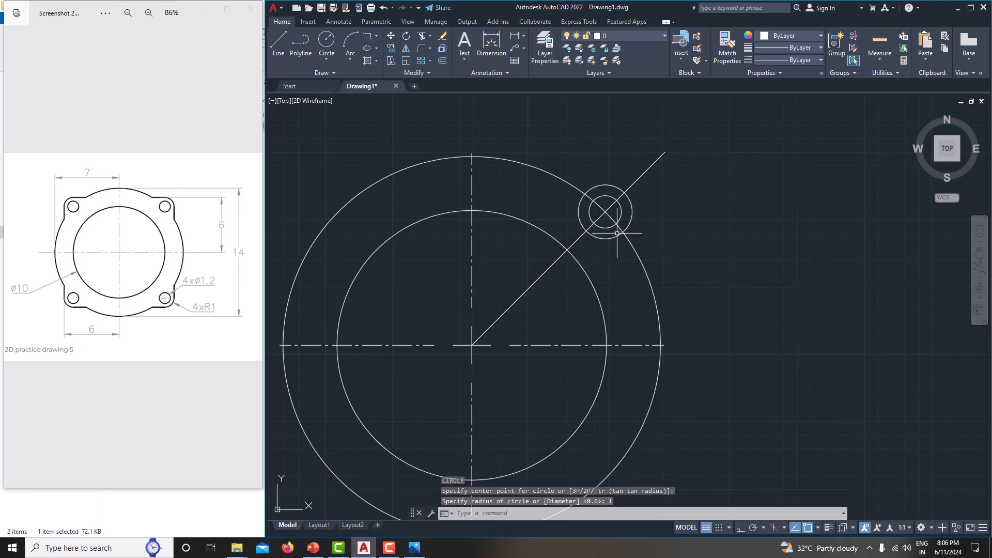
# Step: With Ortho on, draw a horizontal line about 2.4 long leftward from the top quadrant of the radius 1 circle, crossing the outer circle
pyautogui.scroll(3, 617, 233)
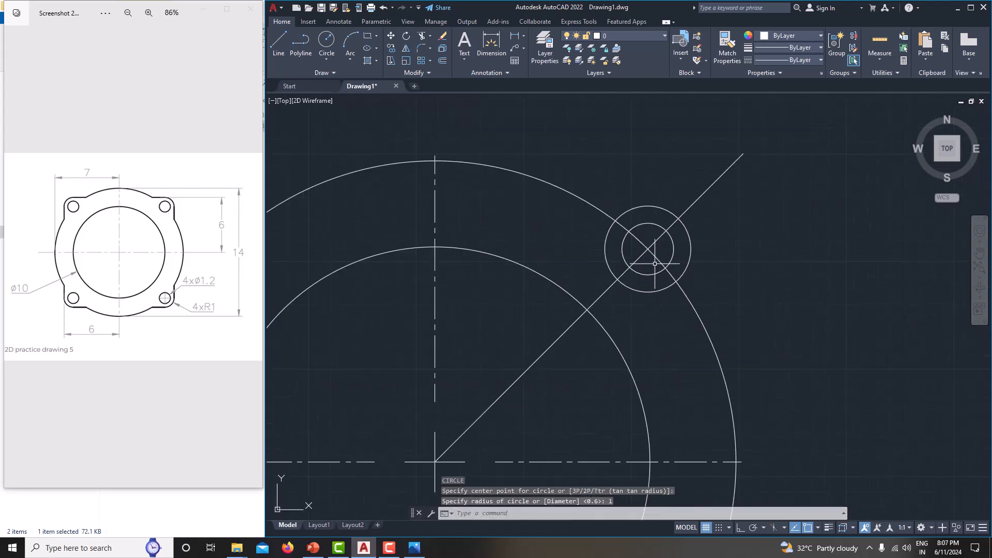
pyautogui.moveTo(648, 249)
pyautogui.mouseDown(button='middle')
pyautogui.moveTo(647, 213)
pyautogui.moveTo(652, 252)
pyautogui.mouseUp(button='middle')
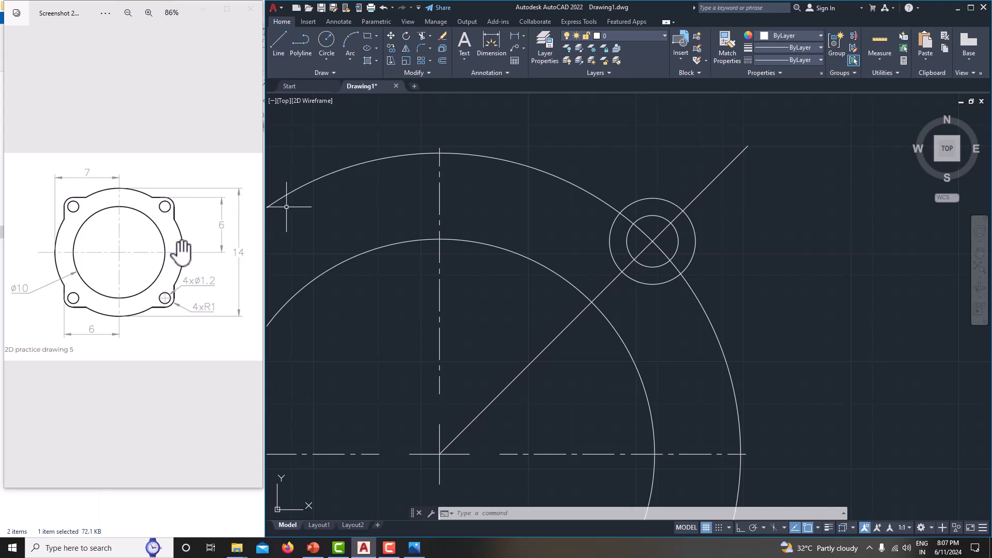
pyautogui.write('1')
pyautogui.press('Return')
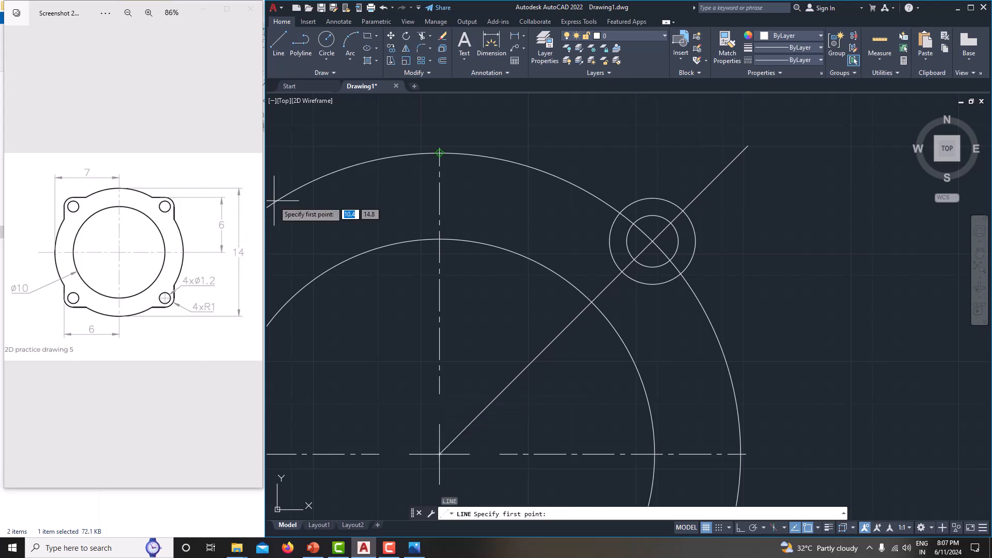
pyautogui.press('F8')
pyautogui.click(653, 198)
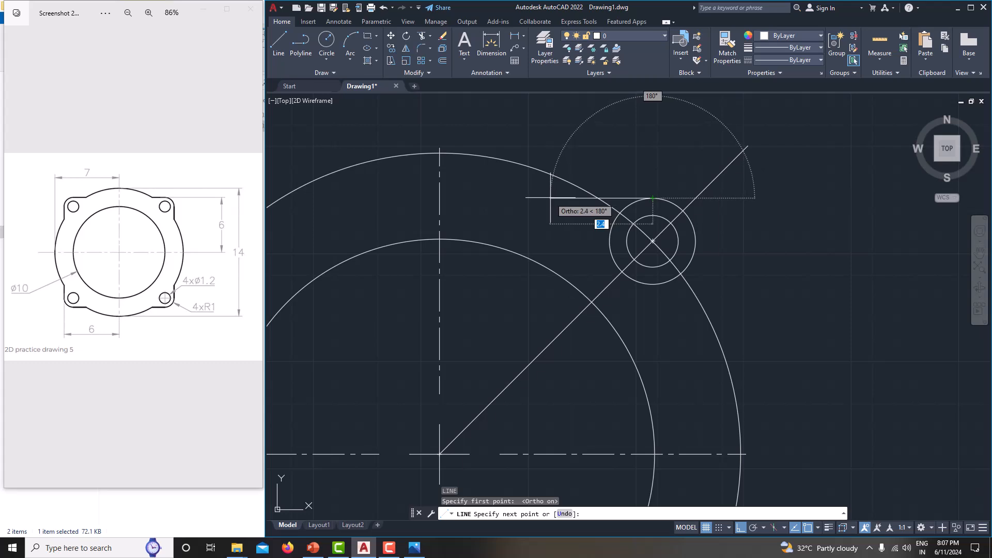
pyautogui.click(550, 198)
pyautogui.rightClick(608, 163)
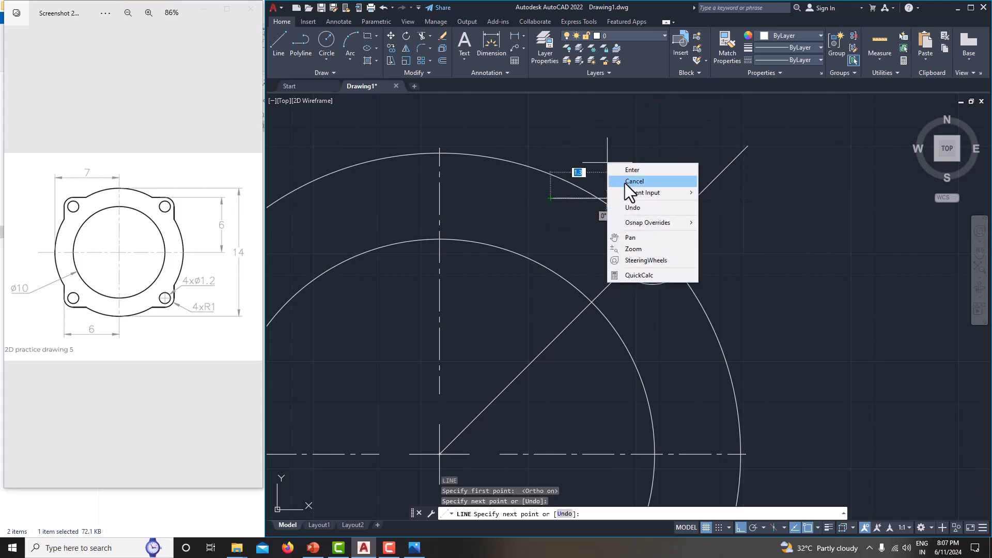
pyautogui.click(625, 182)
# Step: Draw a vertical line about 2.4 long downward from the right quadrant of the radius 1 circle, crossing the outer circle
pyautogui.moveTo(647, 213); pyautogui.dragTo(626, 153, button='middle')
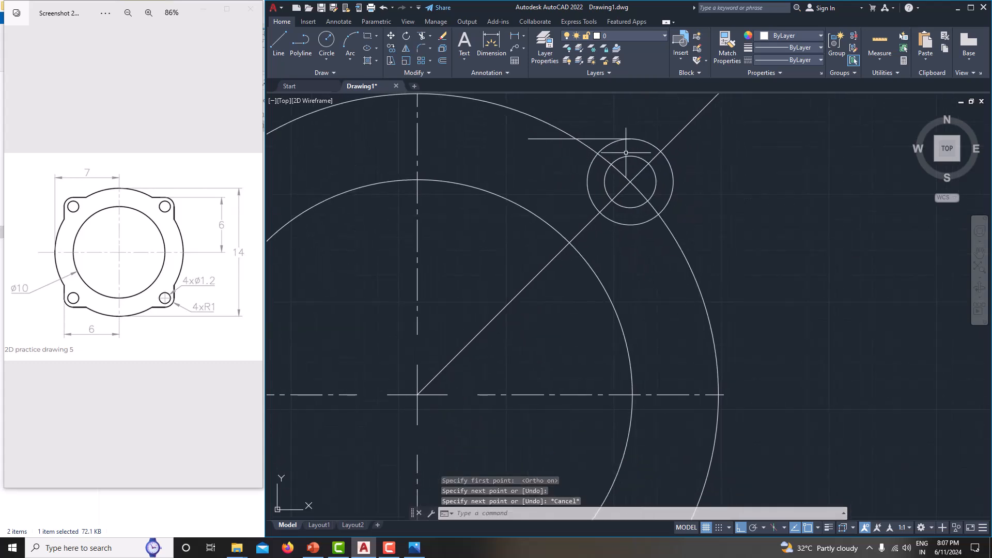
pyautogui.press('Return')
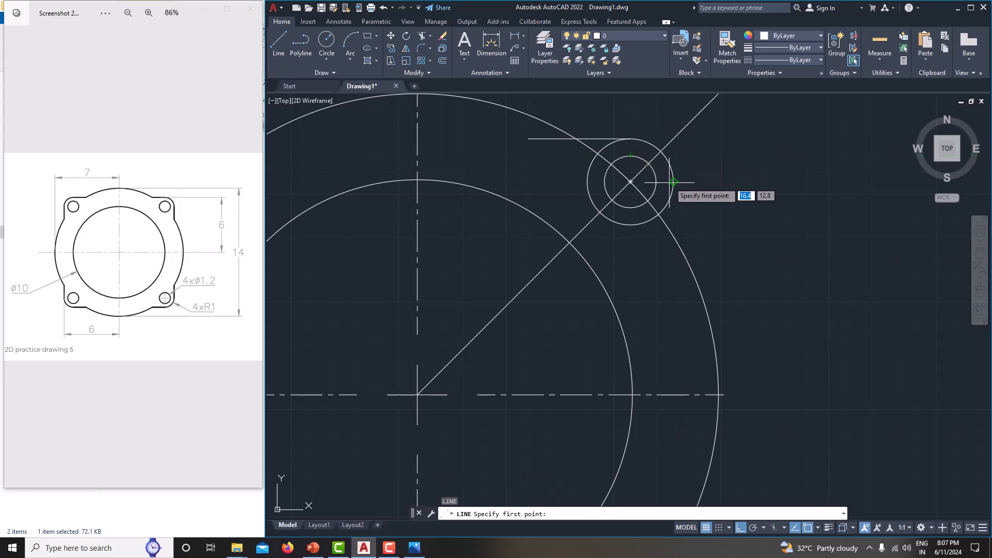
pyautogui.click(673, 181)
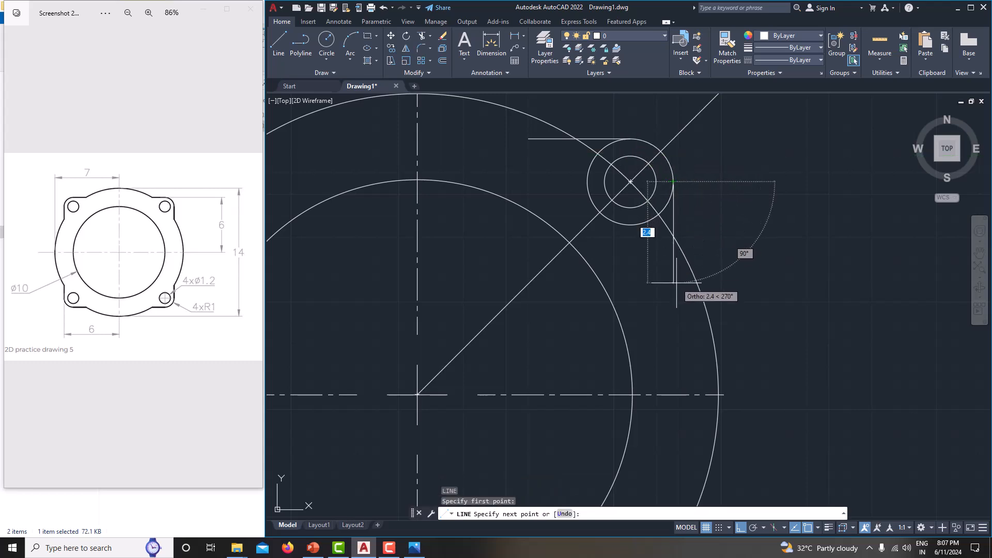
pyautogui.click(676, 283)
pyautogui.rightClick(747, 240)
pyautogui.click(775, 260)
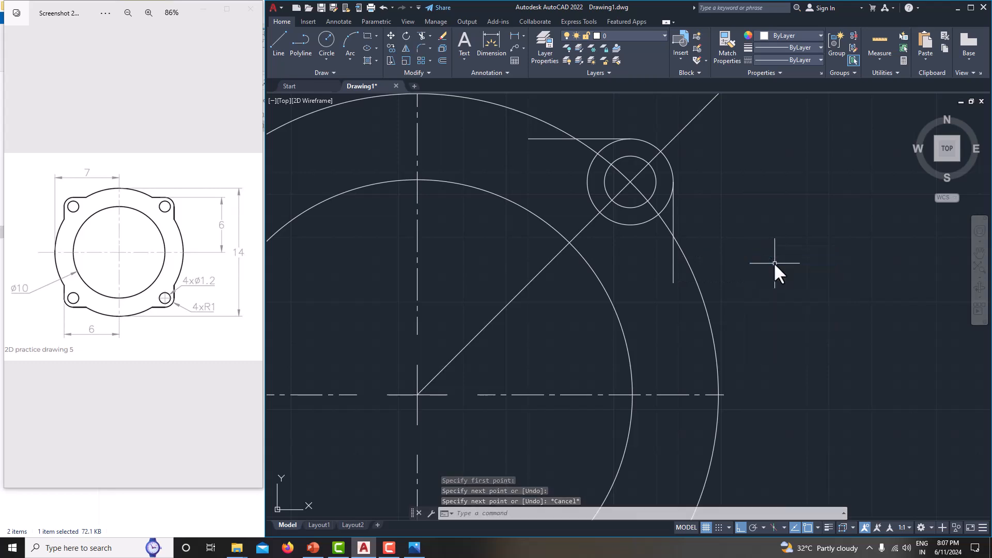
# Step: Trim the radius 1 circle's inner arcs, the outer circle's arc inside the lug, and the horizontal line's overhang
pyautogui.write('tr')
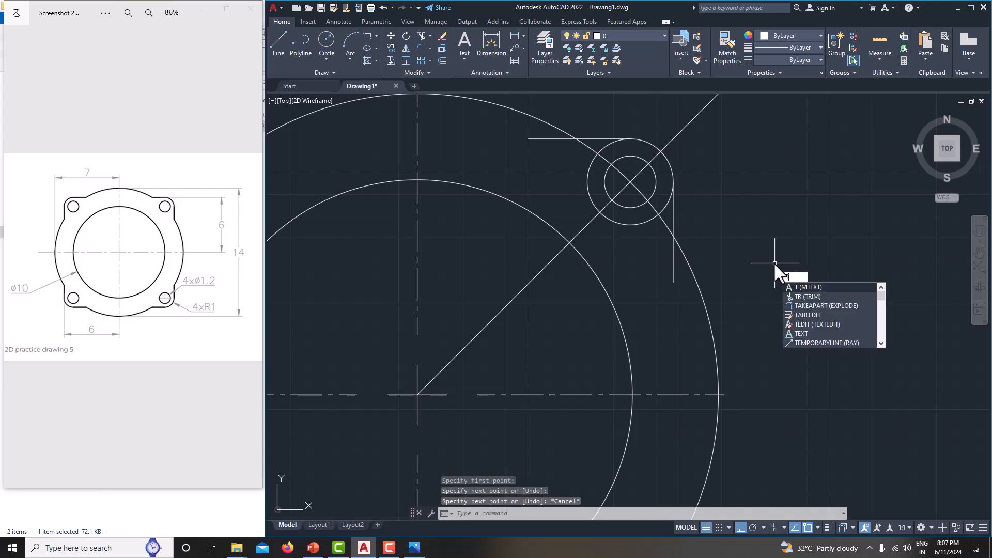
pyautogui.press('Return')
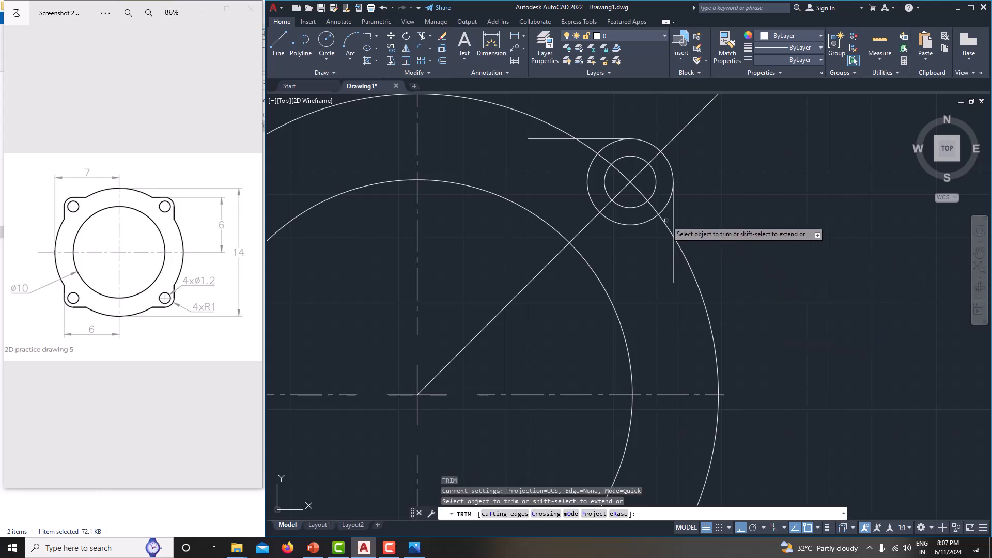
pyautogui.click(639, 220)
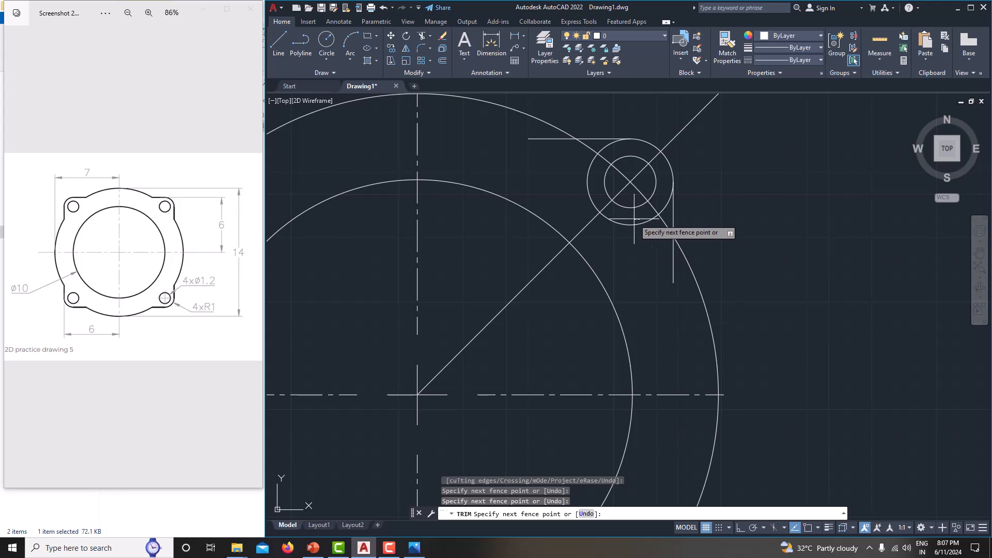
pyautogui.click(635, 219)
pyautogui.click(634, 224)
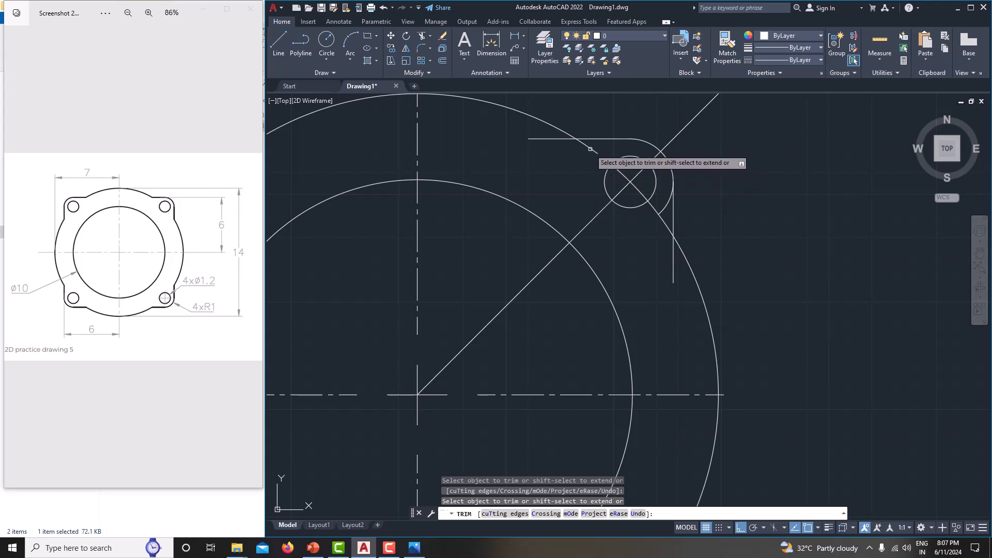
pyautogui.click(552, 138)
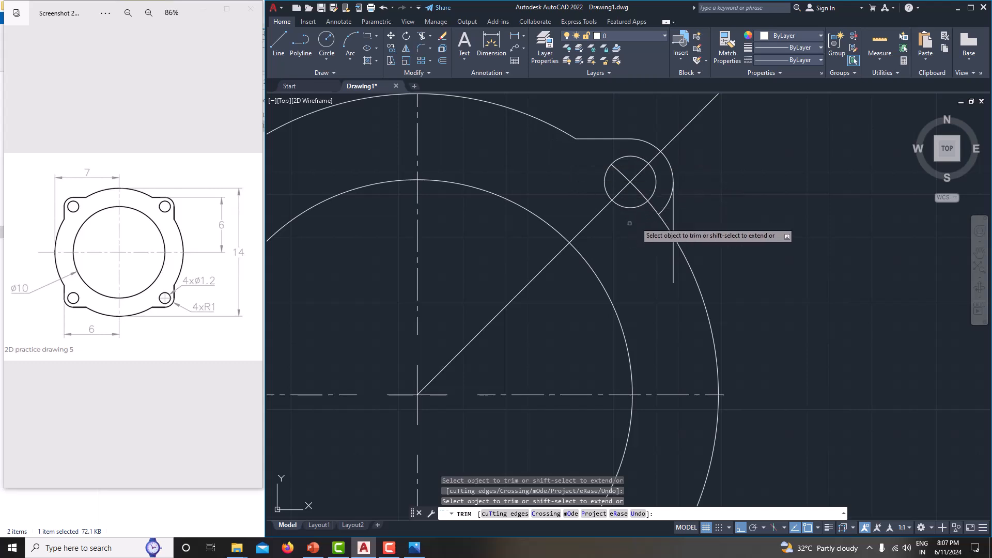
pyautogui.click(657, 208)
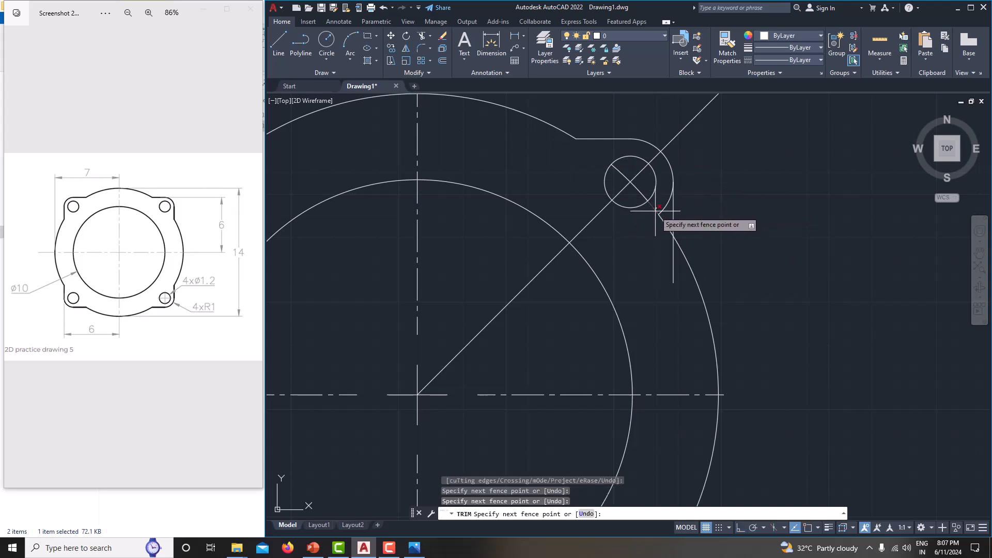
pyautogui.click(656, 211)
pyautogui.click(663, 218)
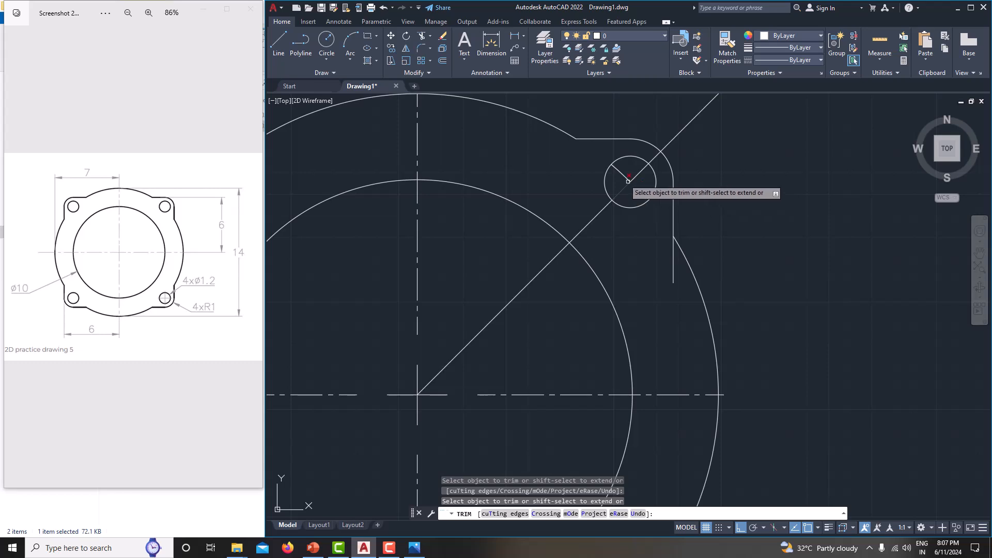
pyautogui.press('Escape')
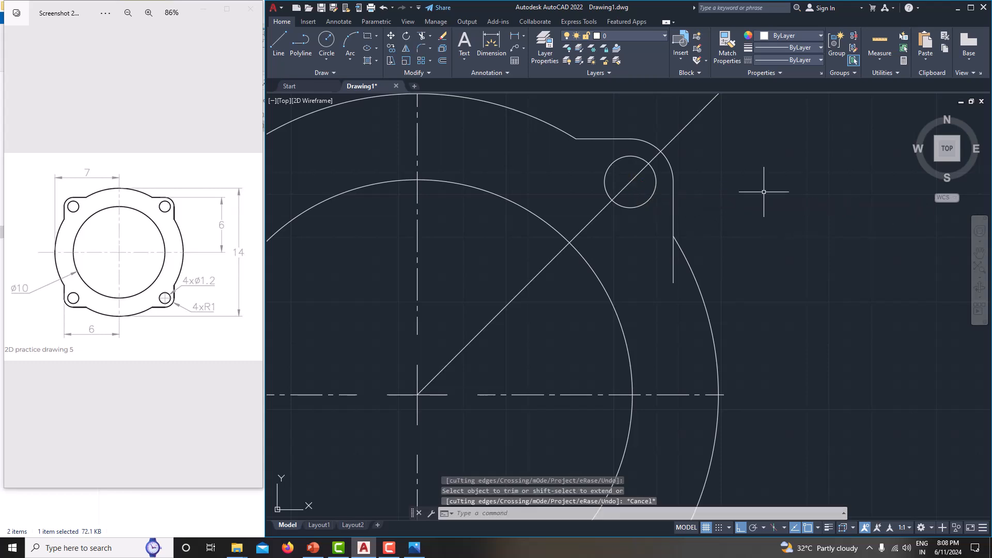
# Step: Erase the 45-degree construction line running through the lug hole
pyautogui.click(586, 228)
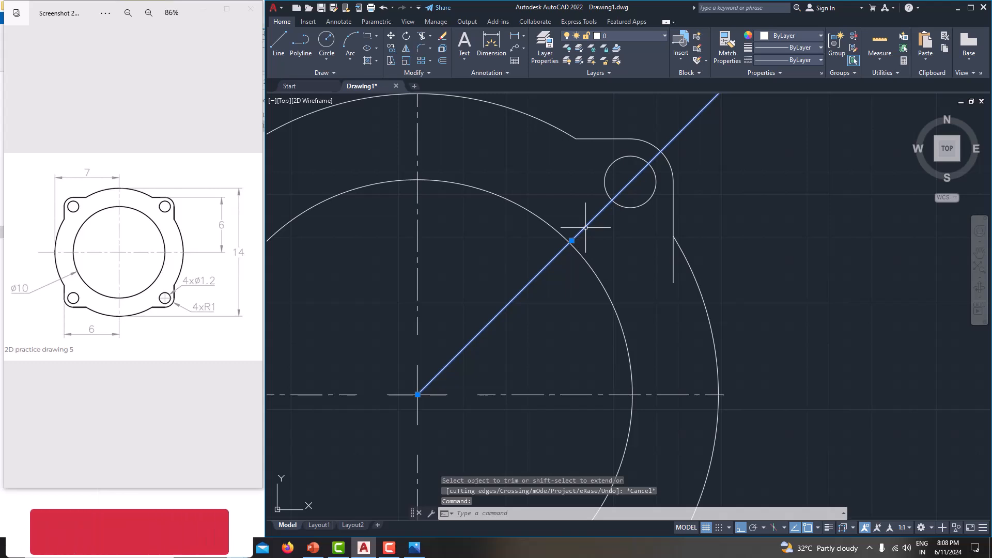
pyautogui.write('e')
pyautogui.press('Return')
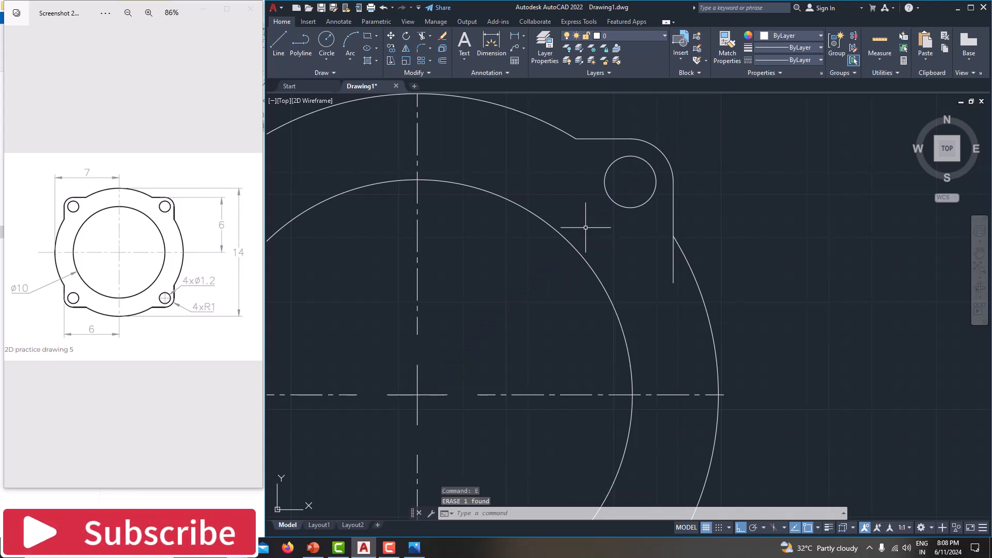
# Step: Trim the lug's vertical line where it overhangs inside the outer circle
pyautogui.scroll(-2, 585, 228)
pyautogui.write('tr')
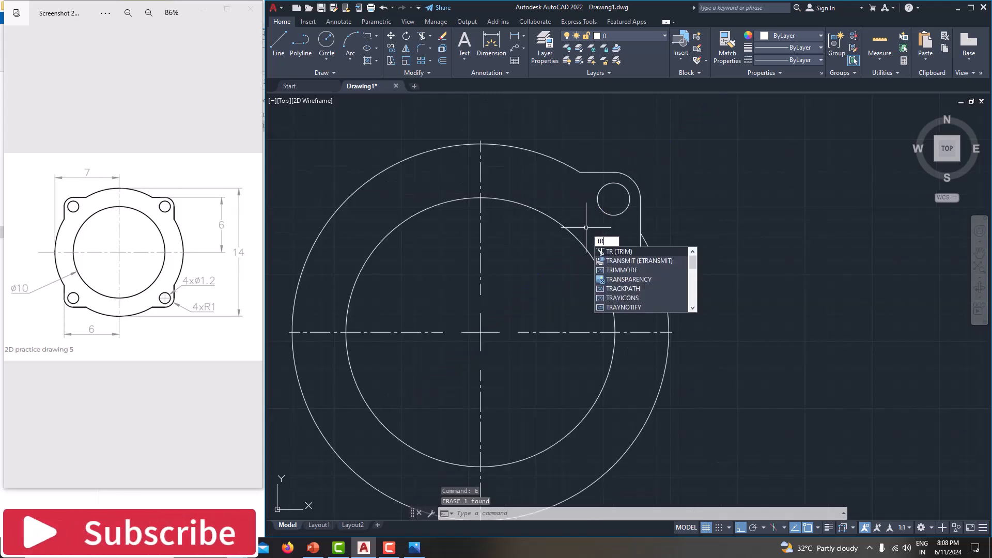
pyautogui.press('Return')
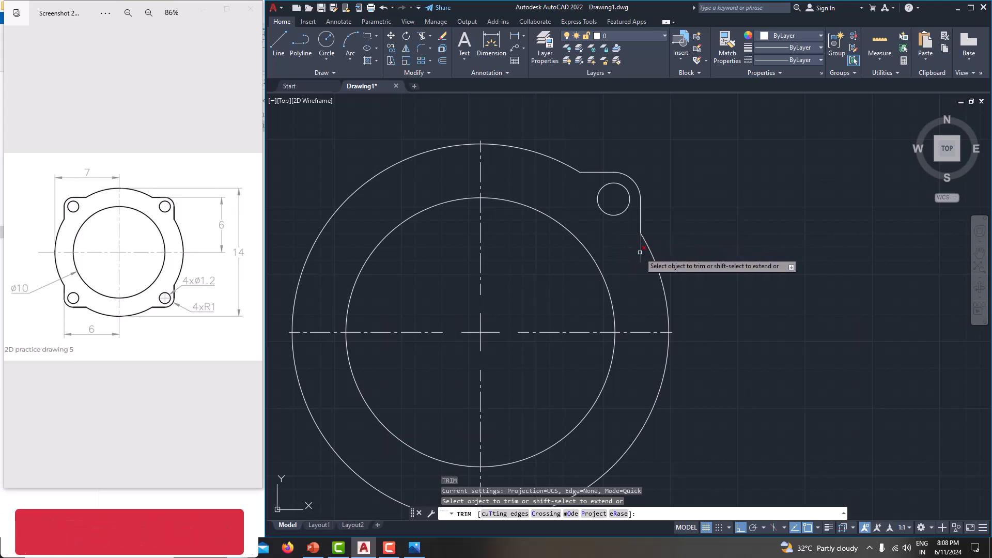
pyautogui.press('Escape')
pyautogui.moveTo(640, 252); pyautogui.dragTo(653, 255, button='middle')
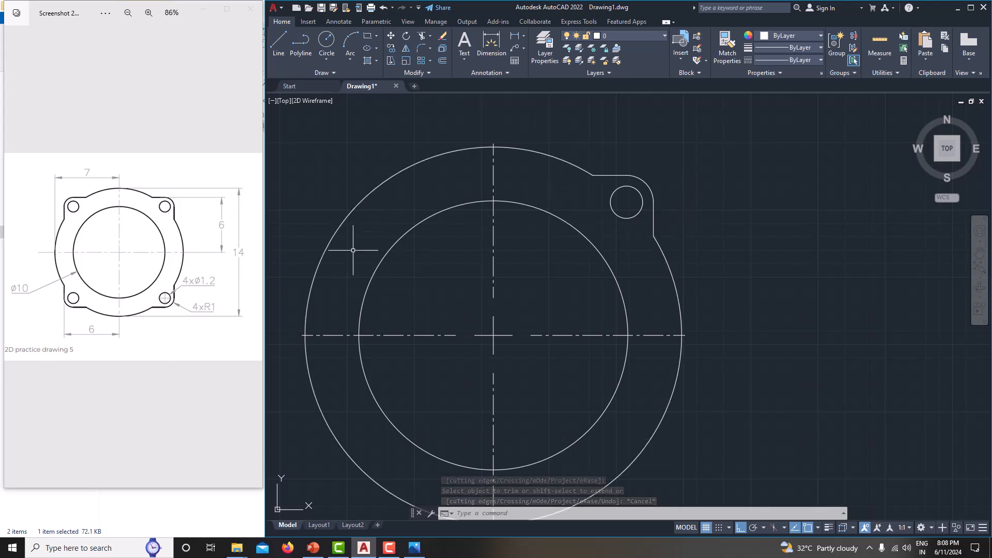
pyautogui.moveTo(621, 401); pyautogui.dragTo(641, 370, button='middle')
pyautogui.scroll(-2, 638, 372)
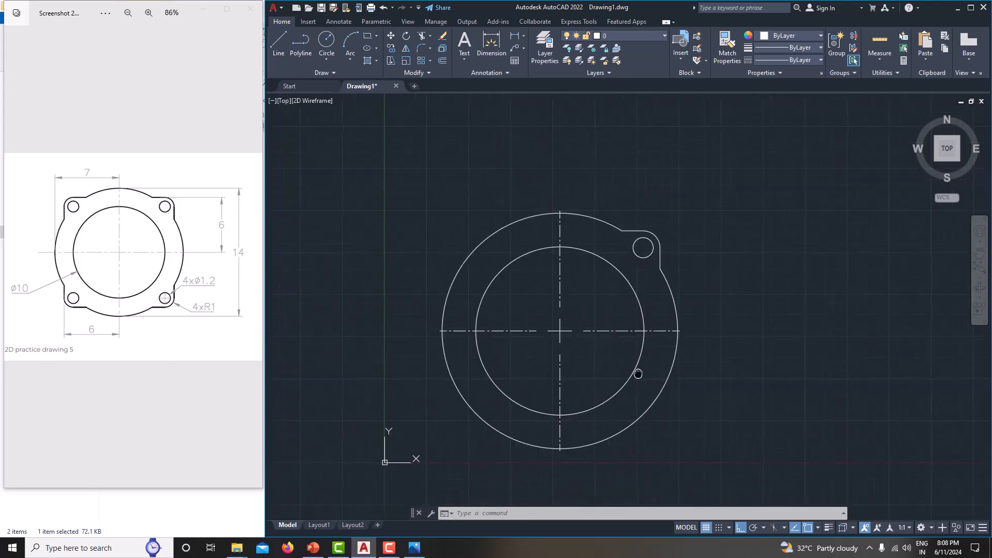
pyautogui.scroll(2, 600, 258)
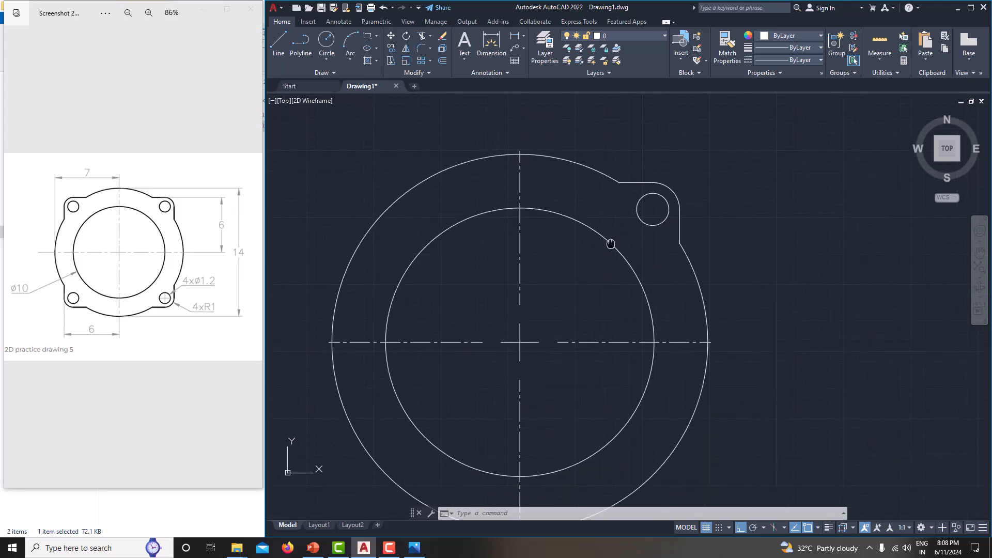
# Step: Mirror the upper-right lug's outline and hole across the vertical centerline, keeping the source objects
pyautogui.moveTo(617, 156)
pyautogui.mouseDown()
pyautogui.moveTo(706, 240)
pyautogui.moveTo(752, 222)
pyautogui.mouseUp()
pyautogui.click(637, 182)
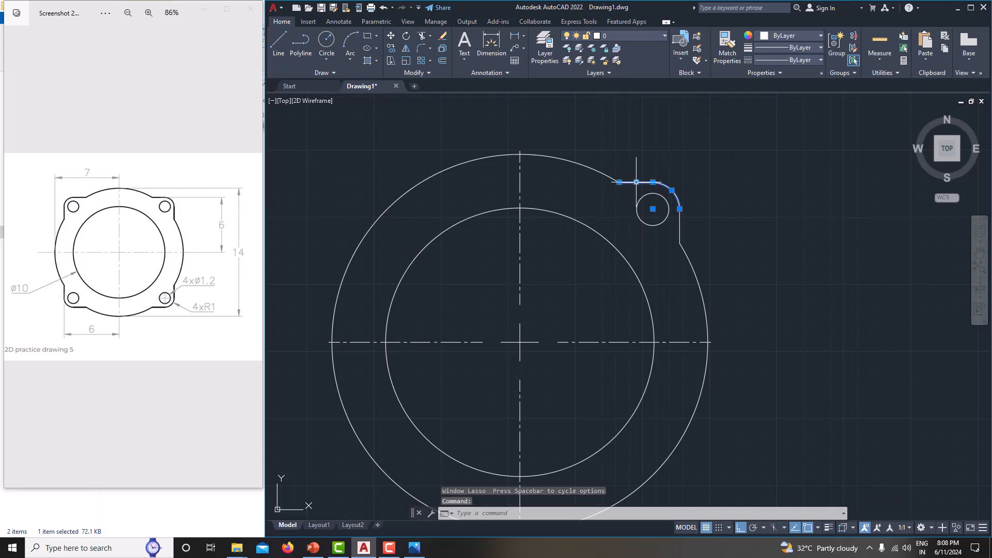
pyautogui.click(638, 203)
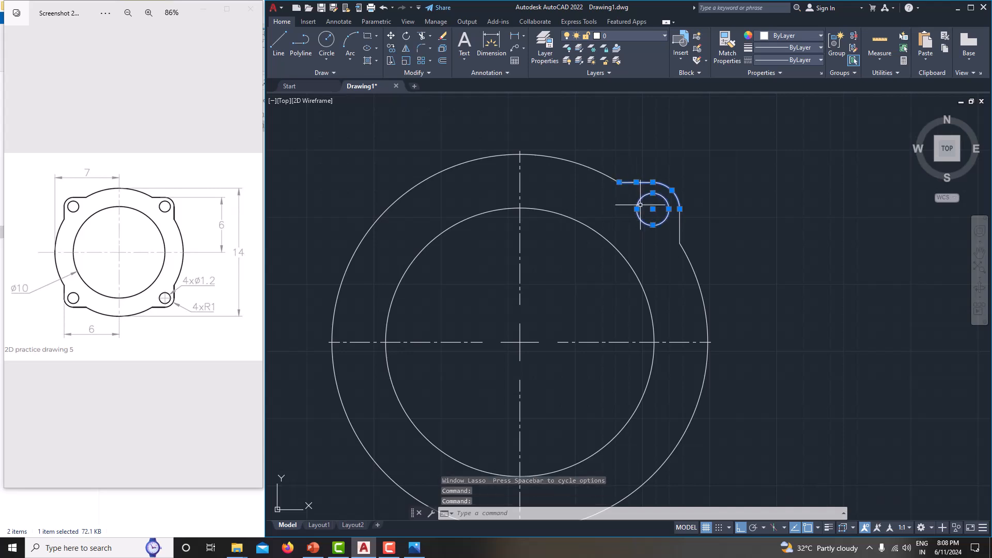
pyautogui.click(679, 225)
pyautogui.moveTo(776, 209); pyautogui.dragTo(784, 212, button='middle')
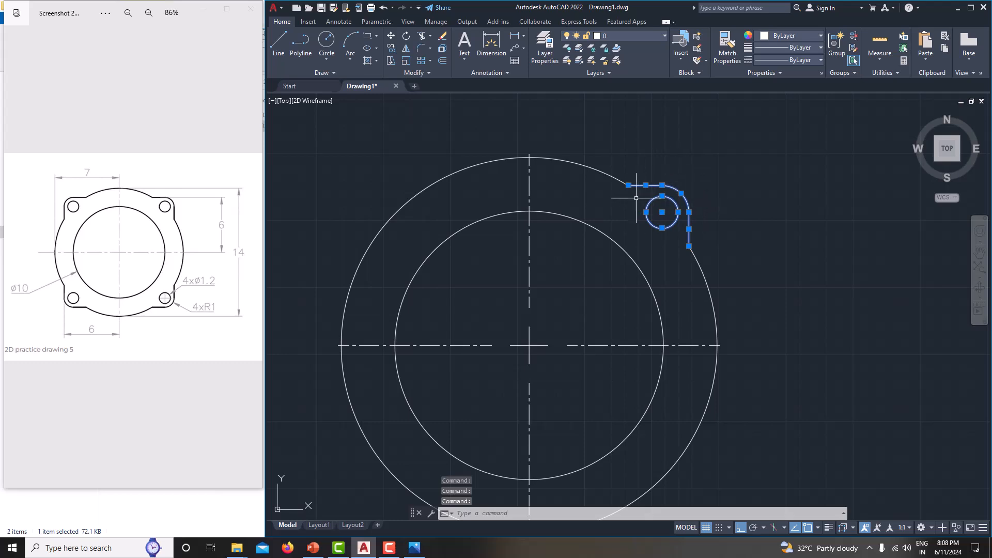
pyautogui.write('m')
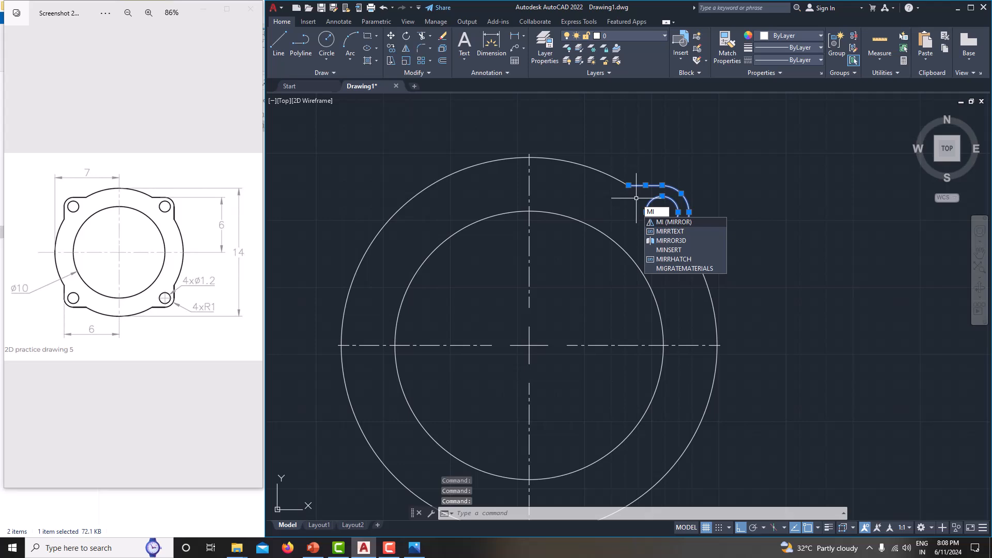
pyautogui.press('Return')
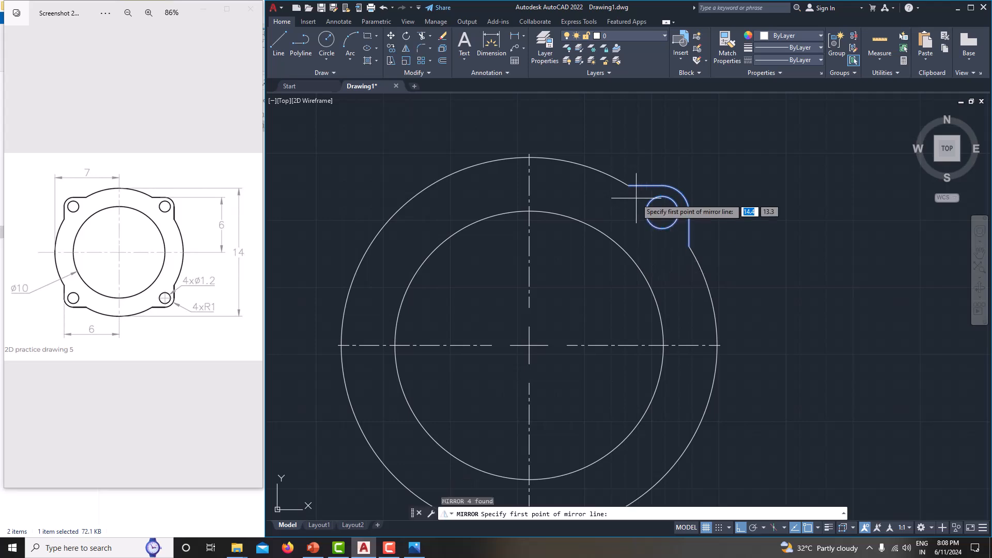
pyautogui.click(529, 154)
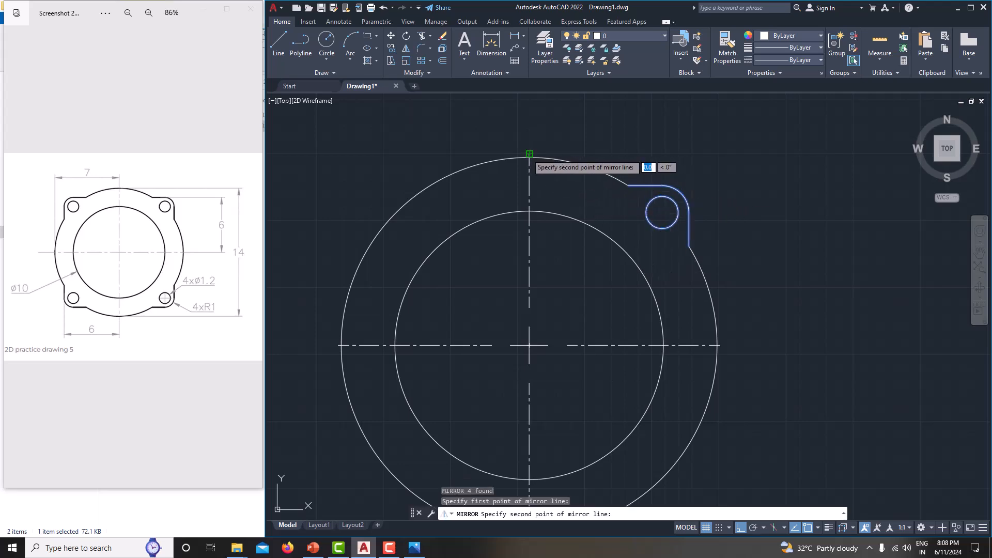
pyautogui.click(535, 473)
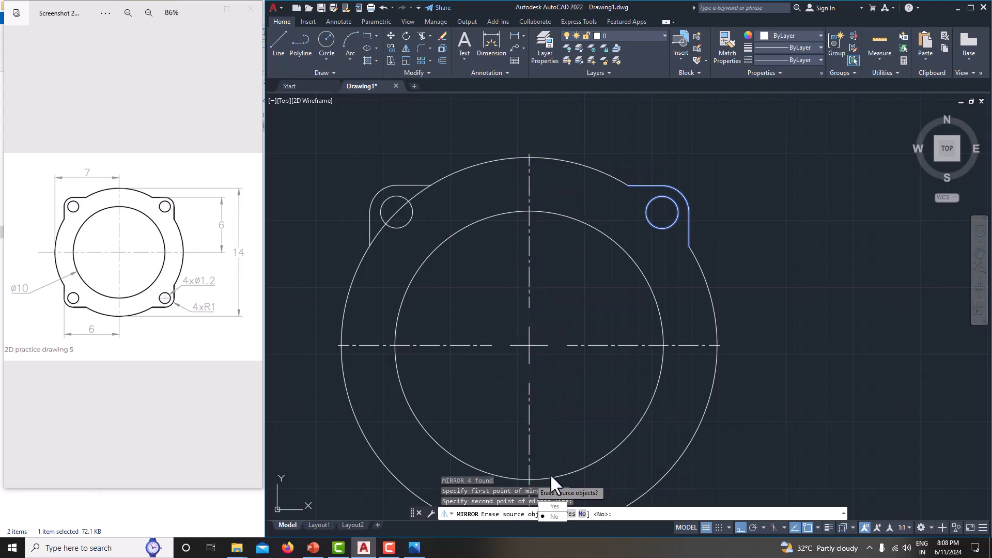
pyautogui.click(553, 513)
# Step: Mirror both upper lugs with their holes across the horizontal centerline, keeping the source objects
pyautogui.moveTo(530, 356); pyautogui.dragTo(542, 304, button='middle')
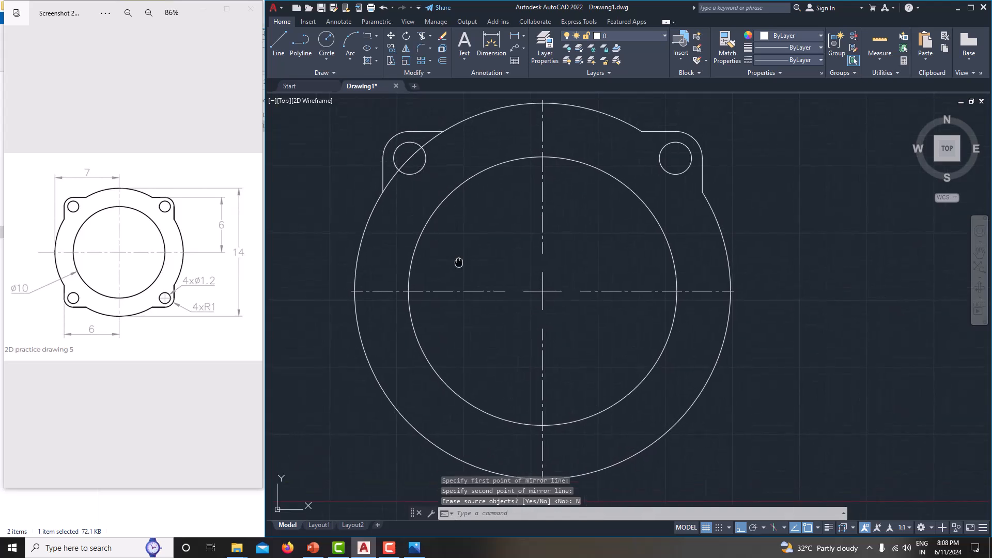
pyautogui.scroll(-2, 471, 273)
pyautogui.moveTo(470, 272); pyautogui.dragTo(480, 280, button='middle')
pyautogui.scroll(2, 444, 199)
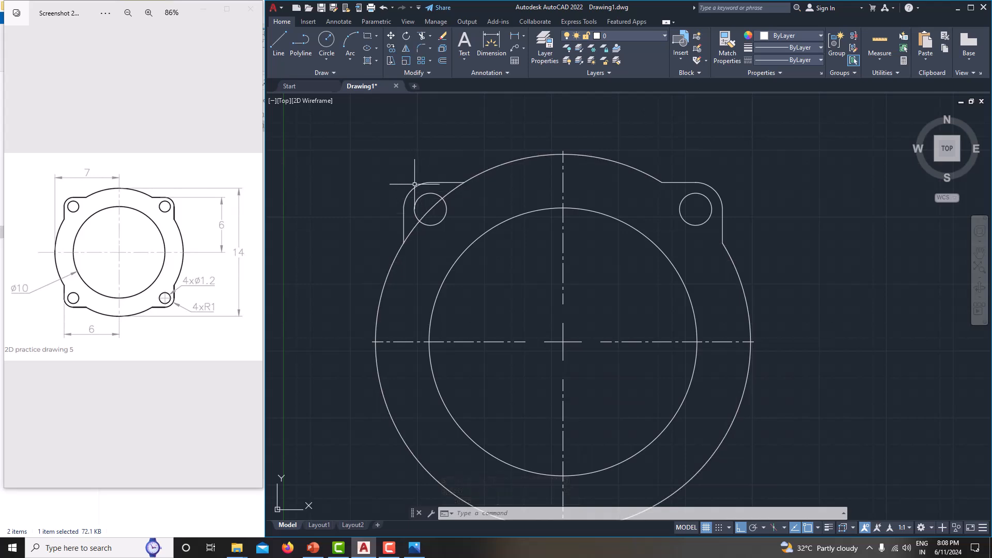
pyautogui.click(431, 182)
pyautogui.click(442, 182)
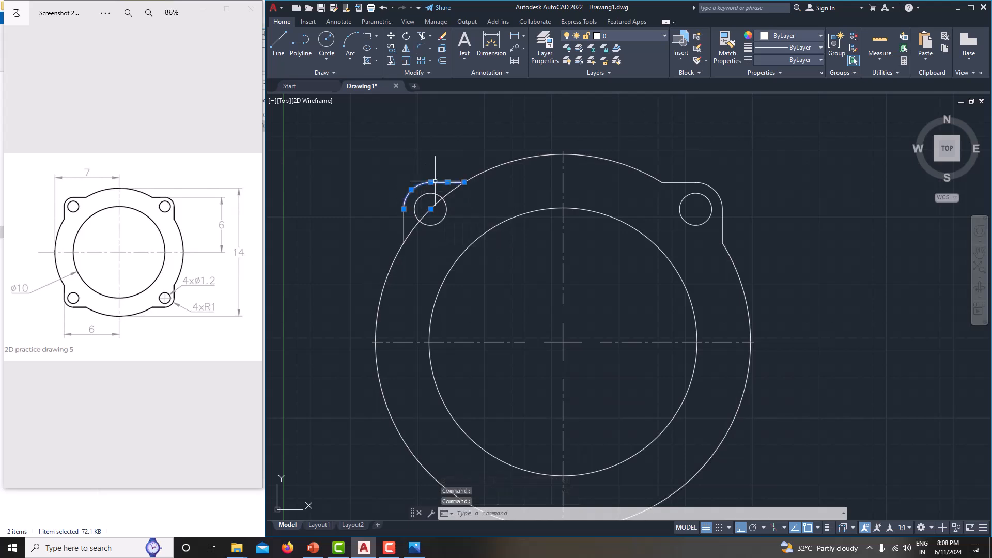
pyautogui.click(437, 194)
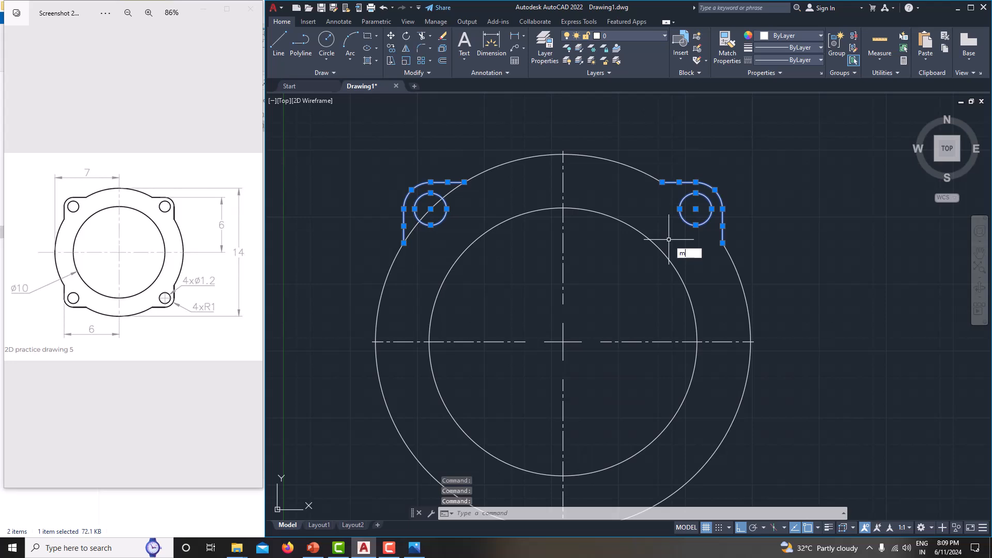
pyautogui.press('Return')
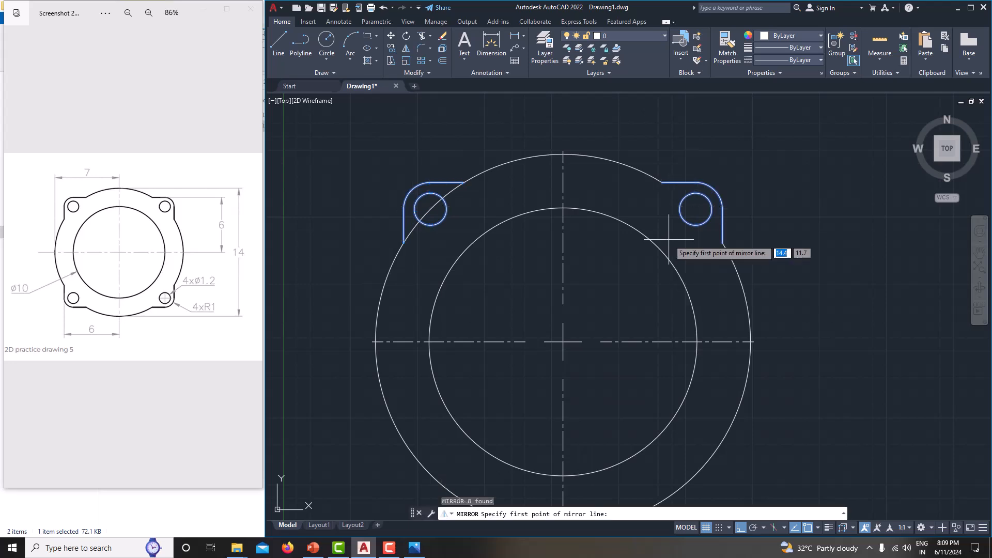
pyautogui.moveTo(669, 239); pyautogui.dragTo(657, 191, button='middle')
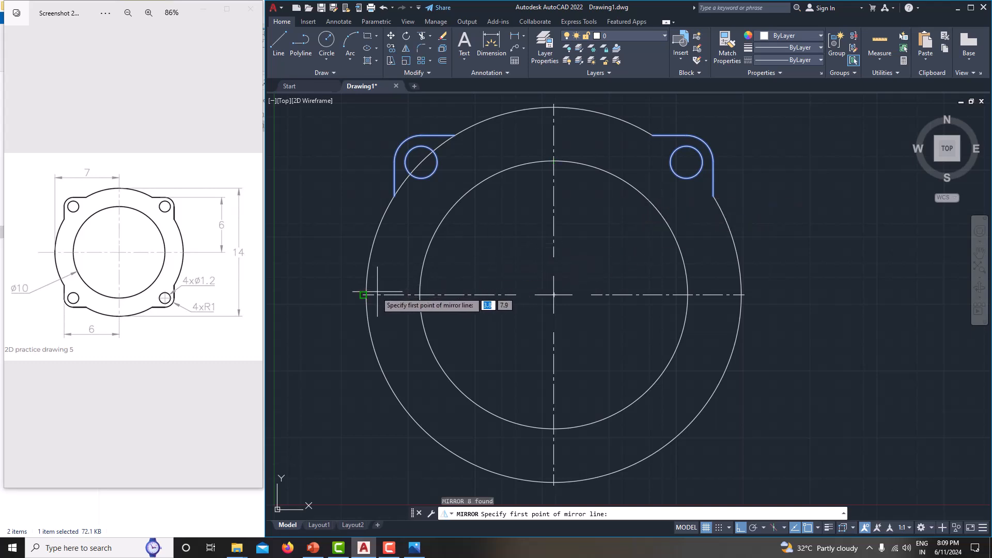
pyautogui.click(364, 295)
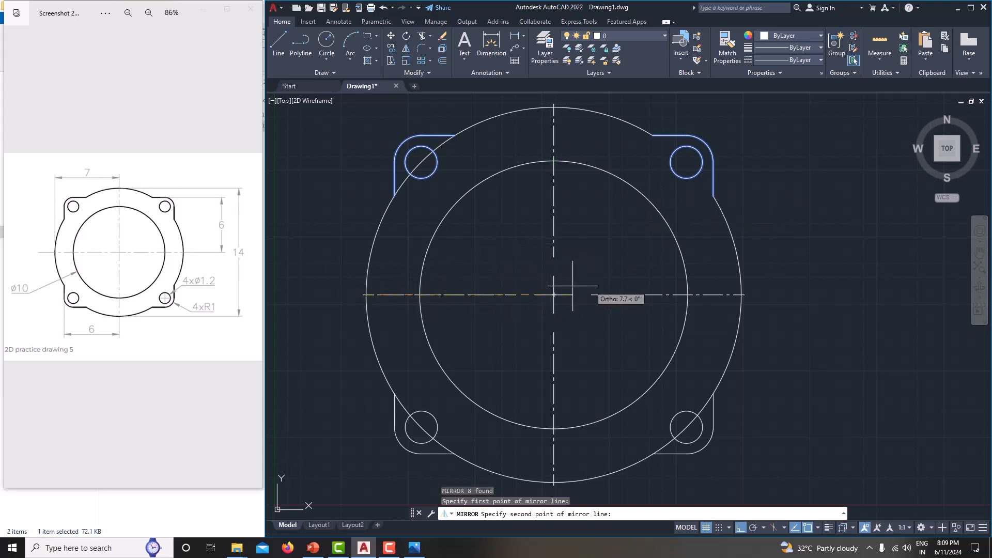
pyautogui.click(741, 295)
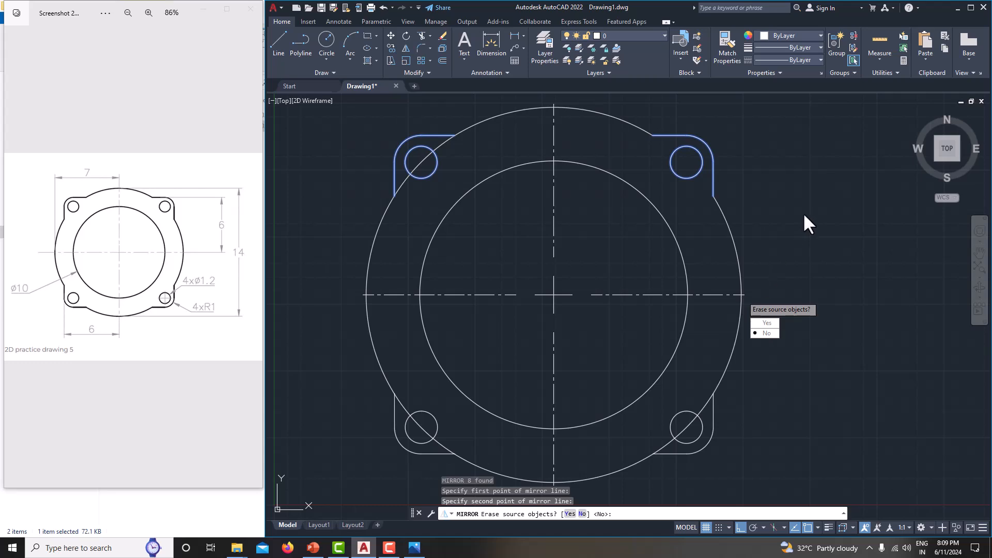
pyautogui.click(767, 332)
# Step: Trim the outer circle's arcs that run through the upper-left and the two lower lugs
pyautogui.moveTo(699, 342)
pyautogui.mouseDown(button='middle')
pyautogui.moveTo(726, 297)
pyautogui.moveTo(720, 347)
pyautogui.mouseUp(button='middle')
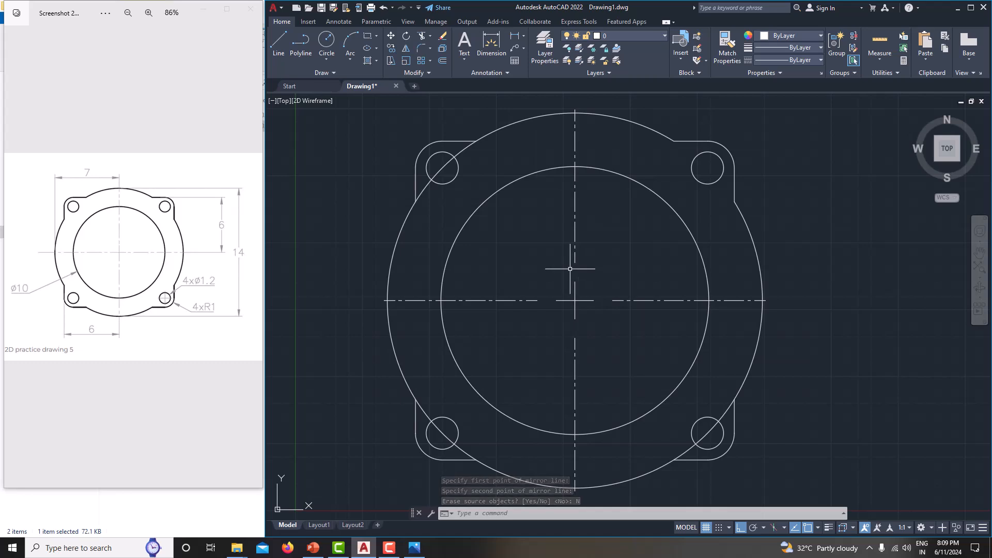
pyautogui.write('TR')
pyautogui.press('Return')
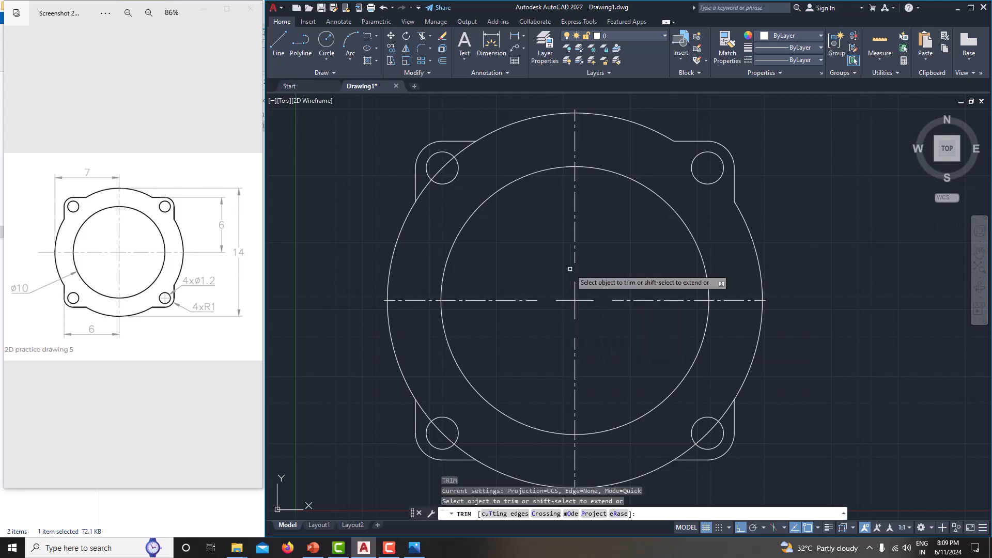
pyautogui.click(452, 158)
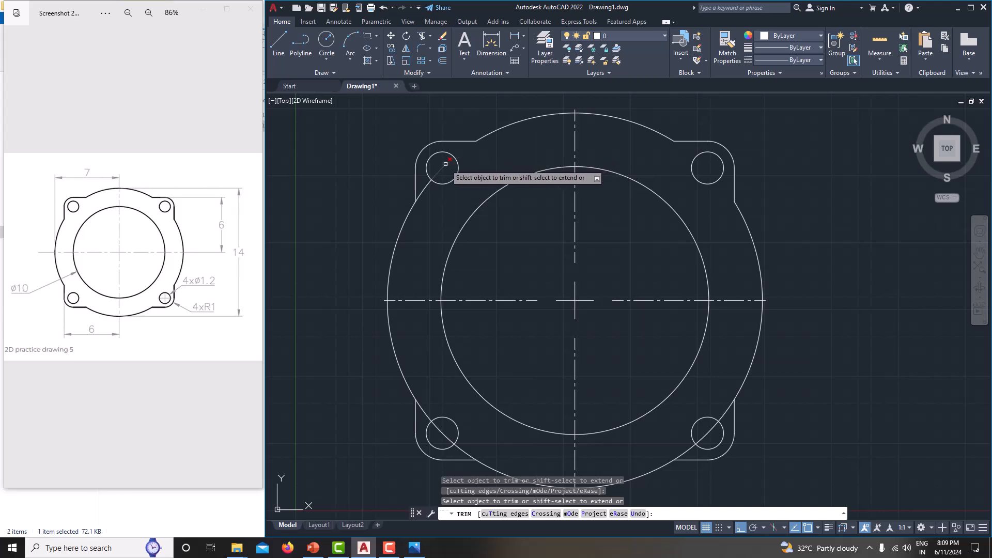
pyautogui.moveTo(448, 338); pyautogui.dragTo(433, 273, button='middle')
pyautogui.click(407, 345)
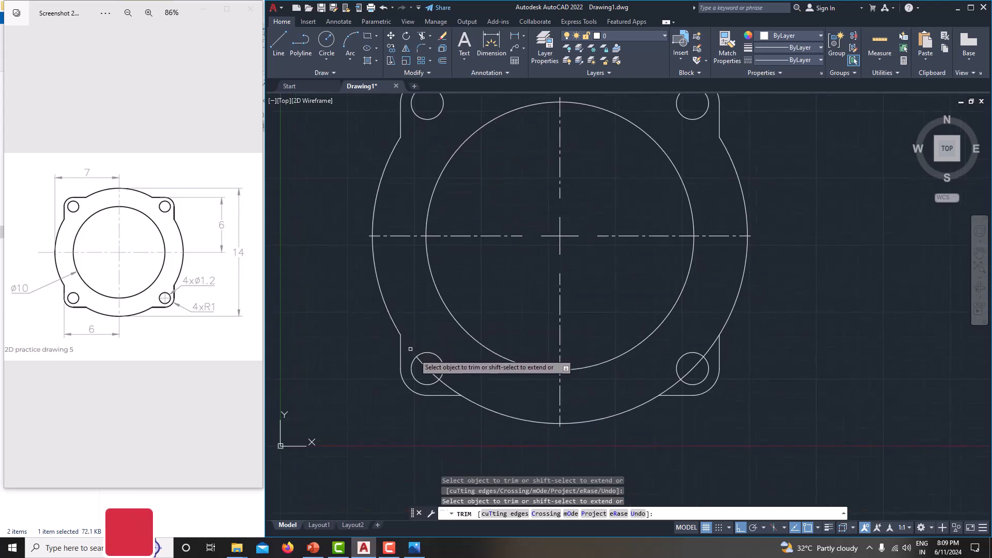
pyautogui.click(423, 364)
pyautogui.click(449, 386)
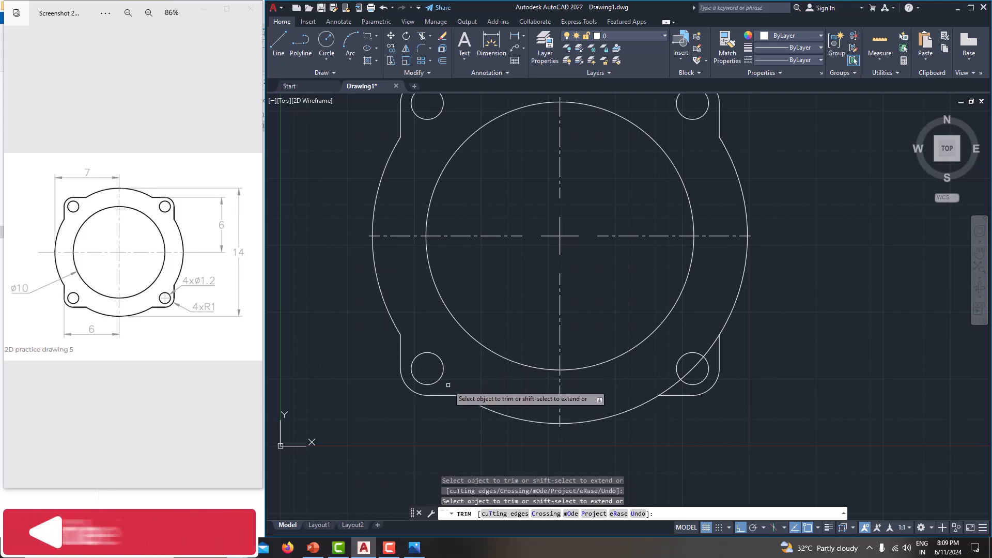
pyautogui.click(668, 387)
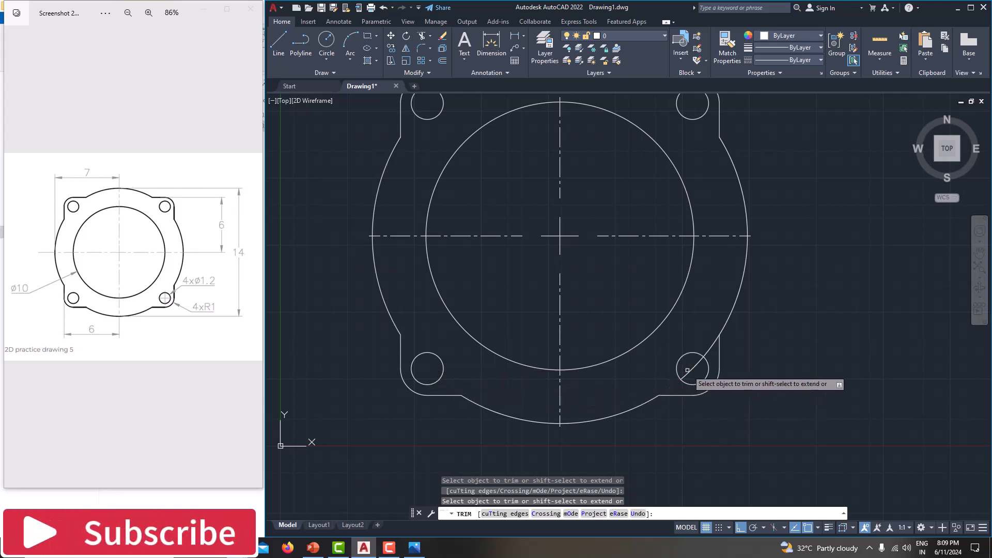
pyautogui.scroll(2, 660, 304)
pyautogui.scroll(-4, 667, 313)
pyautogui.moveTo(666, 312); pyautogui.dragTo(630, 320, button='middle')
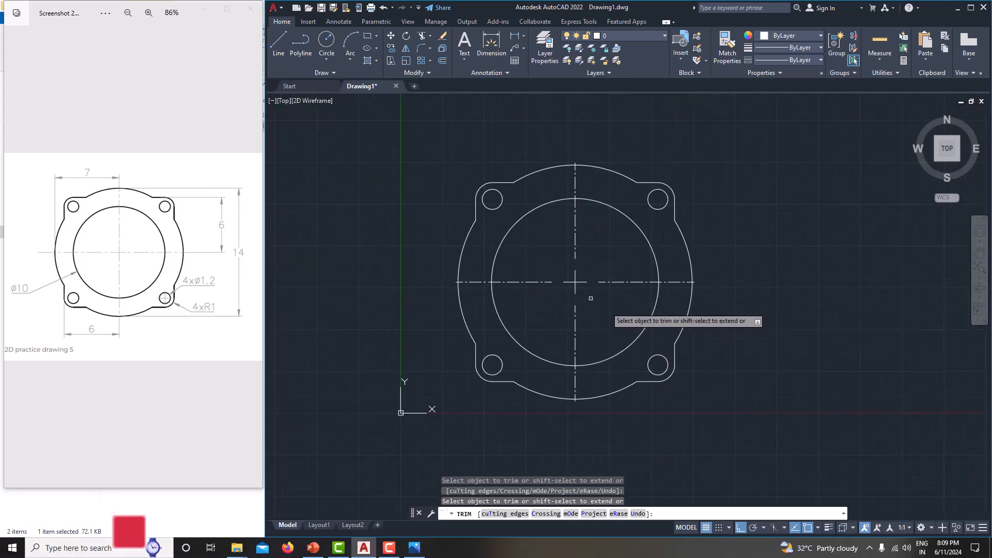
pyautogui.click(791, 306)
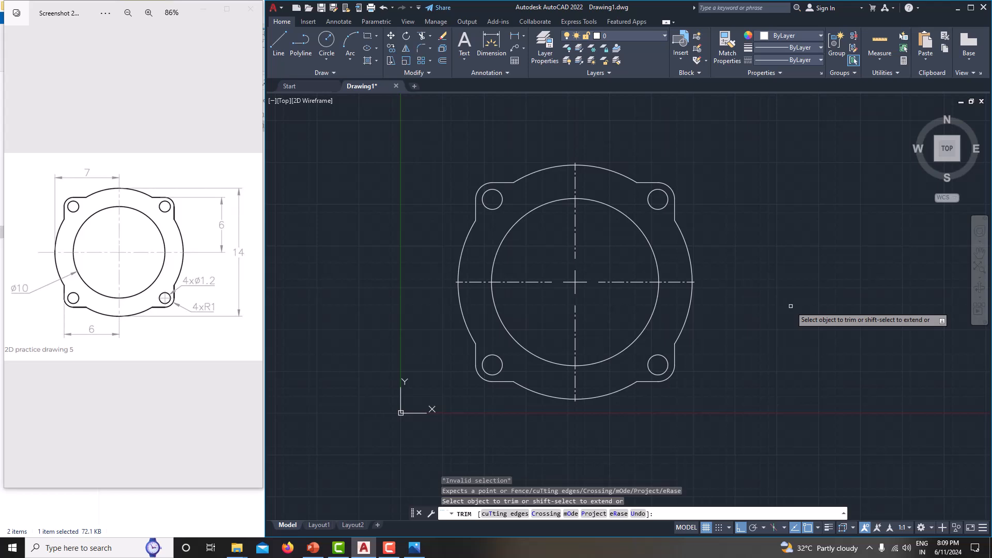
pyautogui.click(664, 191)
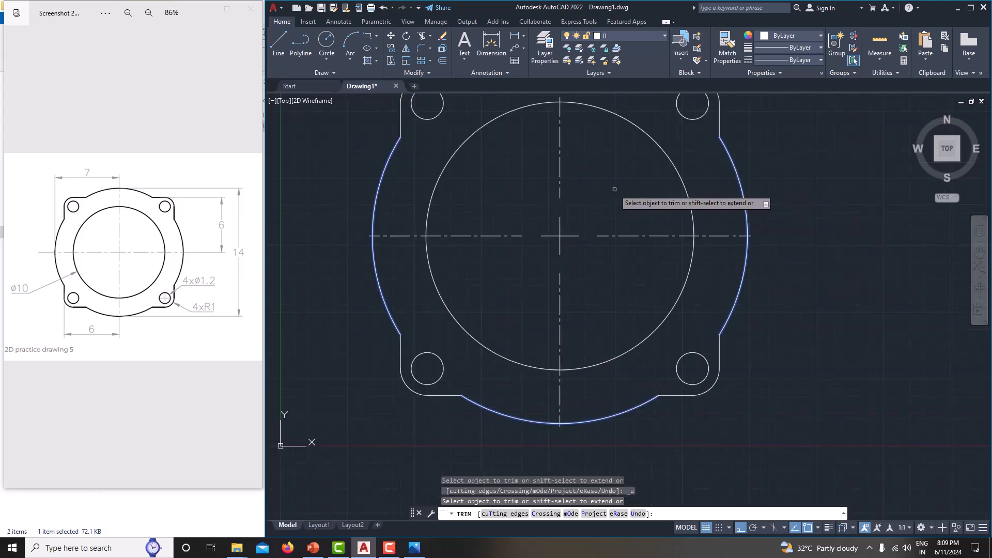
pyautogui.hotkey('ctrl', 'z')
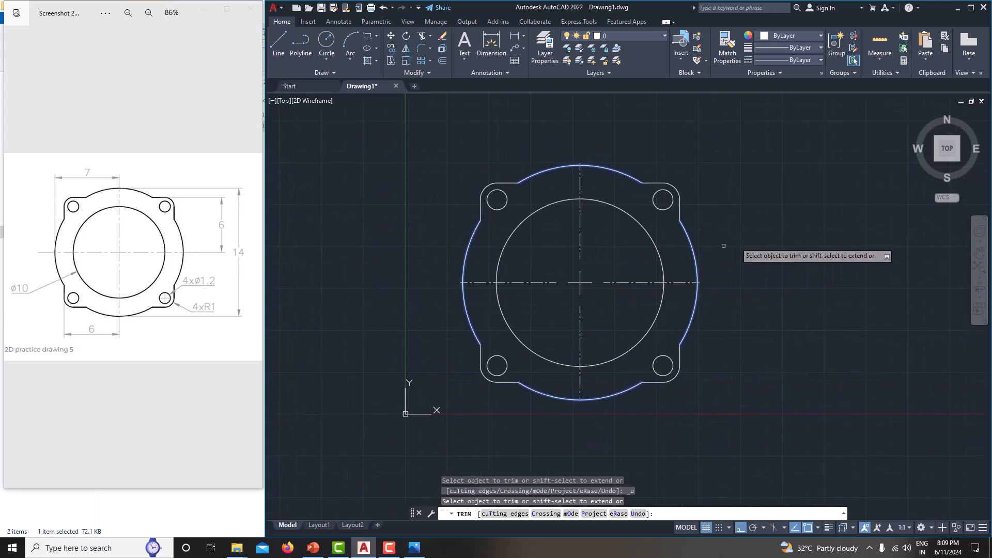
pyautogui.press('Escape')
pyautogui.press('Escape')
pyautogui.press('Escape')
pyautogui.press('Escape')
pyautogui.click(740, 241)
pyautogui.press('Escape')
pyautogui.press('Escape')
pyautogui.moveTo(774, 206); pyautogui.dragTo(797, 219, button='middle')
pyautogui.click(797, 218)
pyautogui.press('Escape')
pyautogui.moveTo(443, 179); pyautogui.dragTo(436, 181, button='middle')
pyautogui.moveTo(798, 284); pyautogui.dragTo(780, 278, button='middle')
pyautogui.press('Escape')
pyautogui.press('Escape')
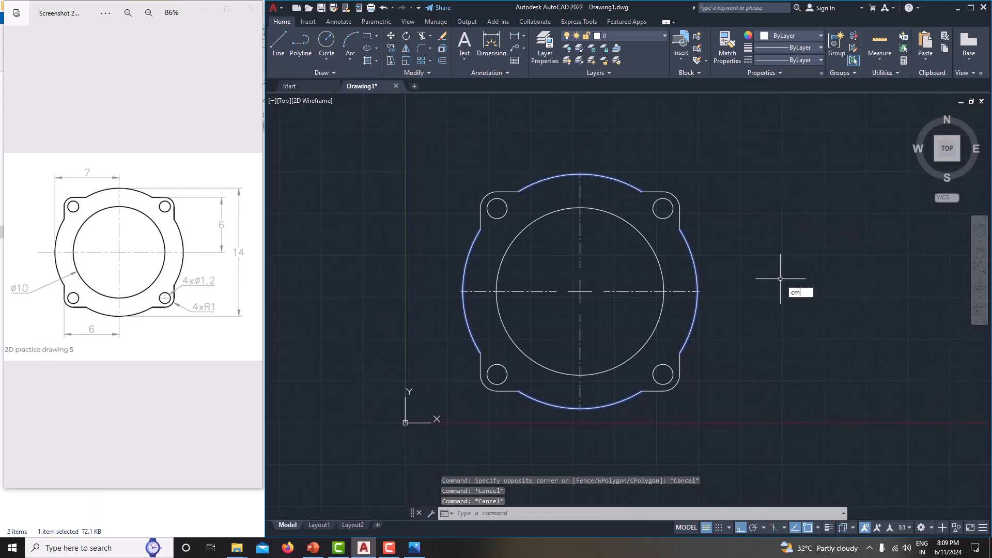
# Step: Add center marks to the four lug holes
pyautogui.press('Return')
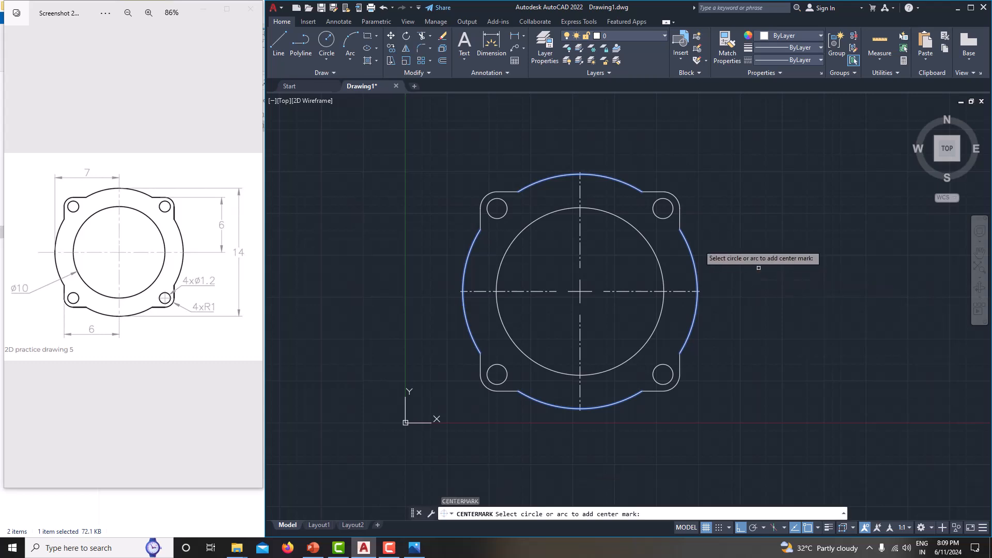
pyautogui.click(663, 217)
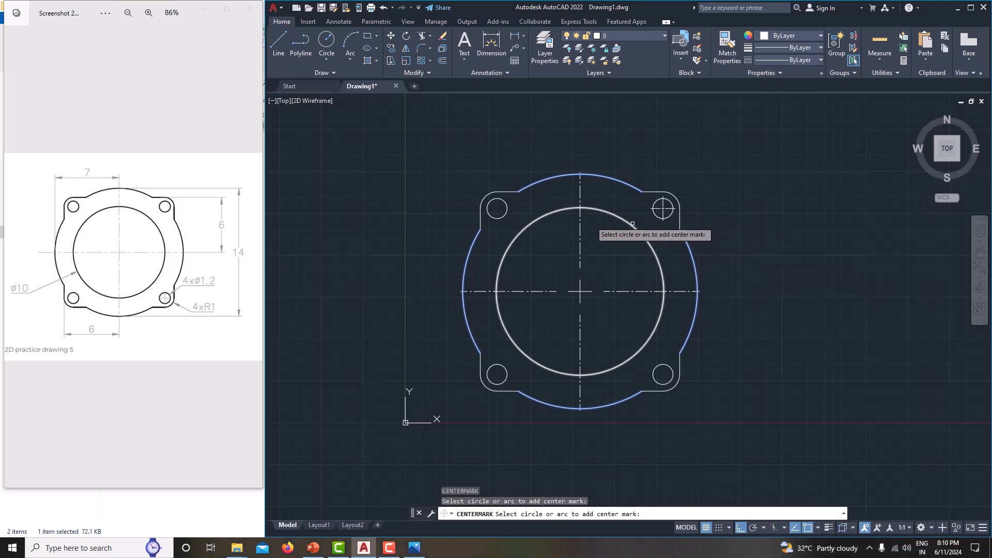
pyautogui.click(503, 214)
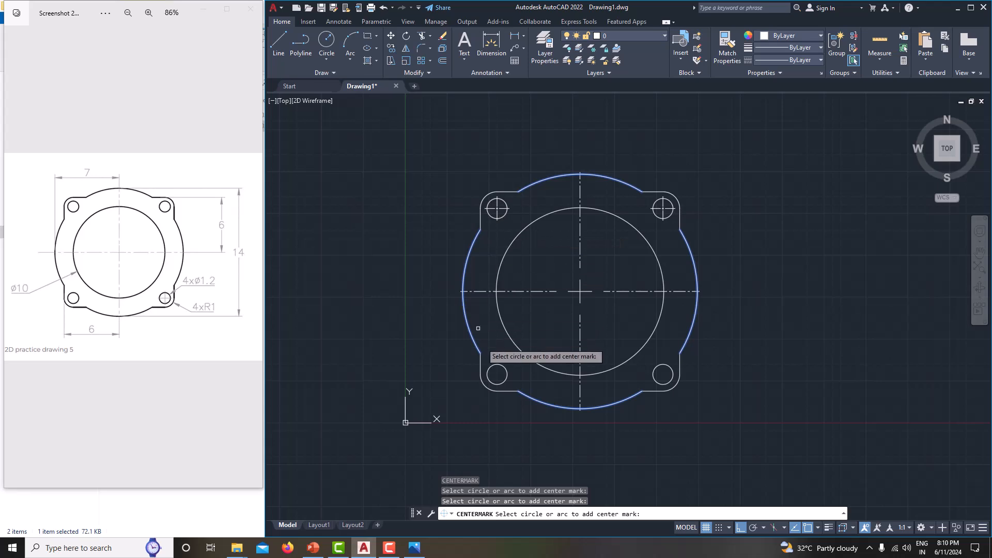
pyautogui.click(492, 365)
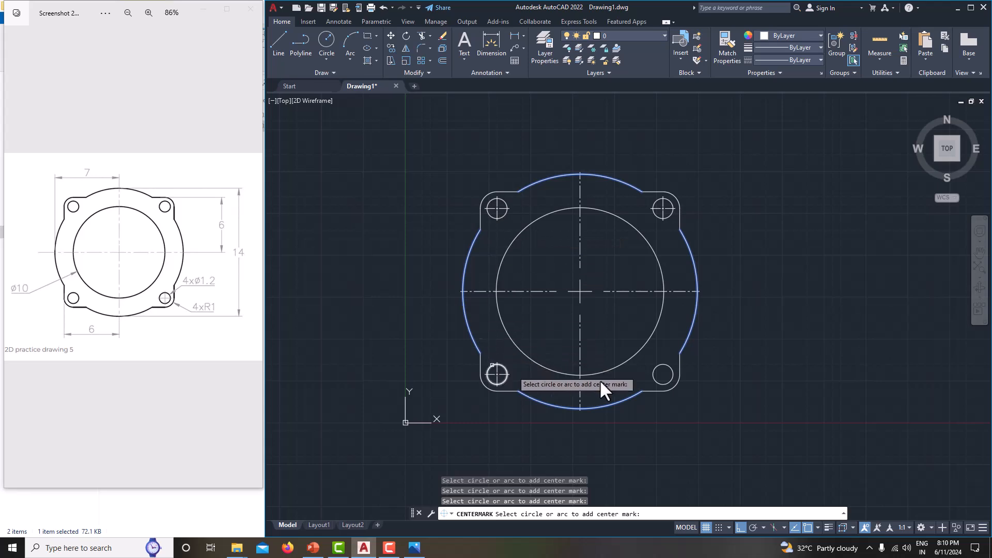
pyautogui.click(658, 368)
pyautogui.press('Escape')
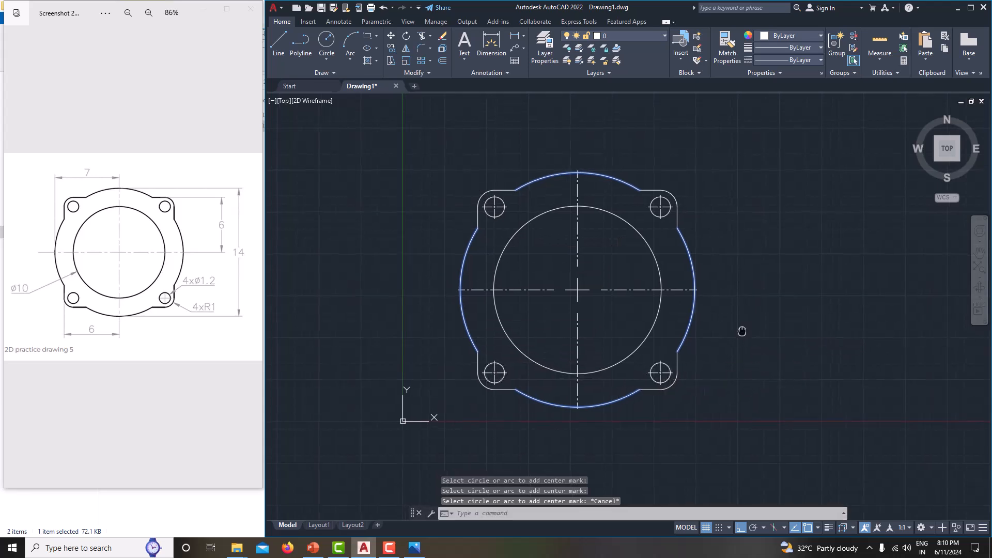
# Step: Set the lineweight of the entire flange drawing, center marks included, to 0.35 mm and turn on lineweight display
pyautogui.moveTo(740, 329); pyautogui.dragTo(728, 324, button='middle')
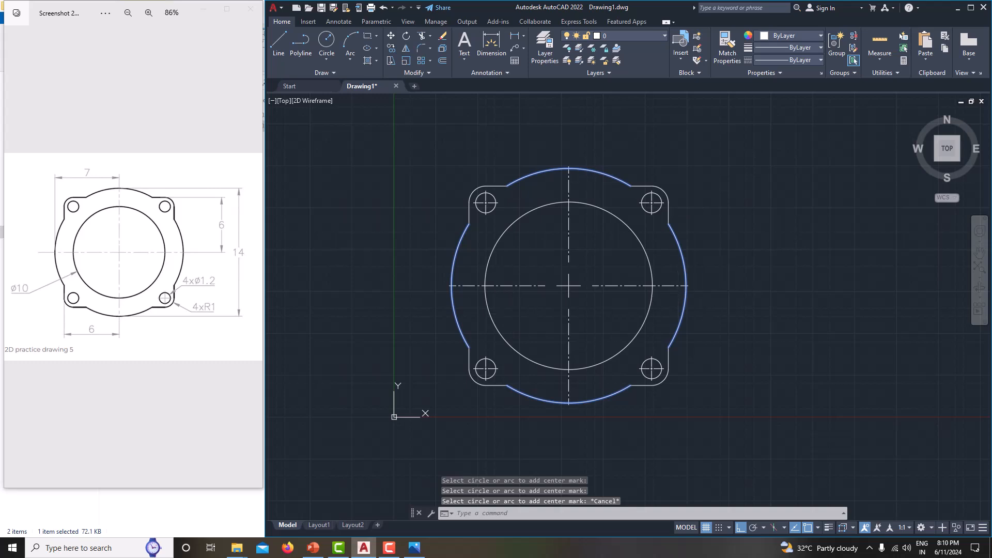
pyautogui.moveTo(748, 286); pyautogui.dragTo(734, 281, button='middle')
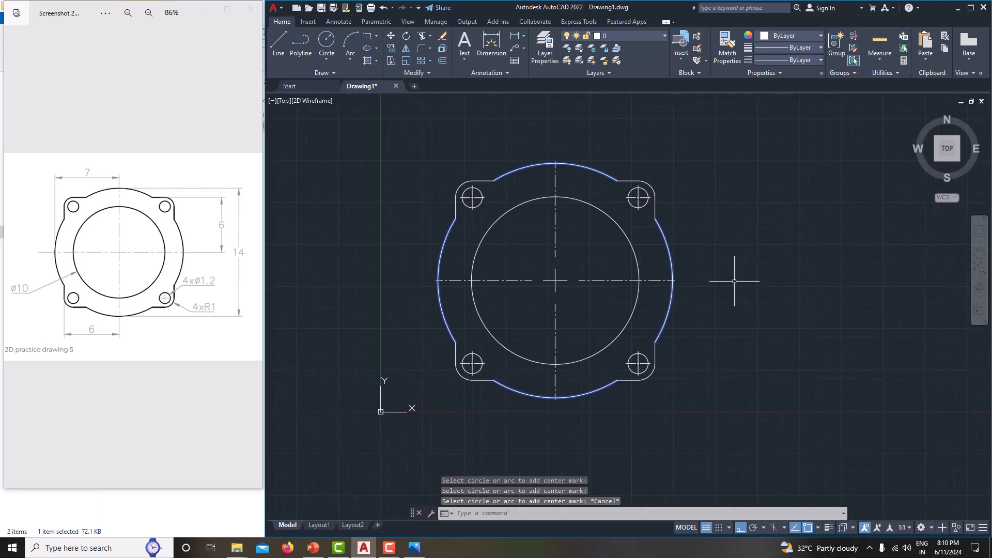
pyautogui.click(417, 149)
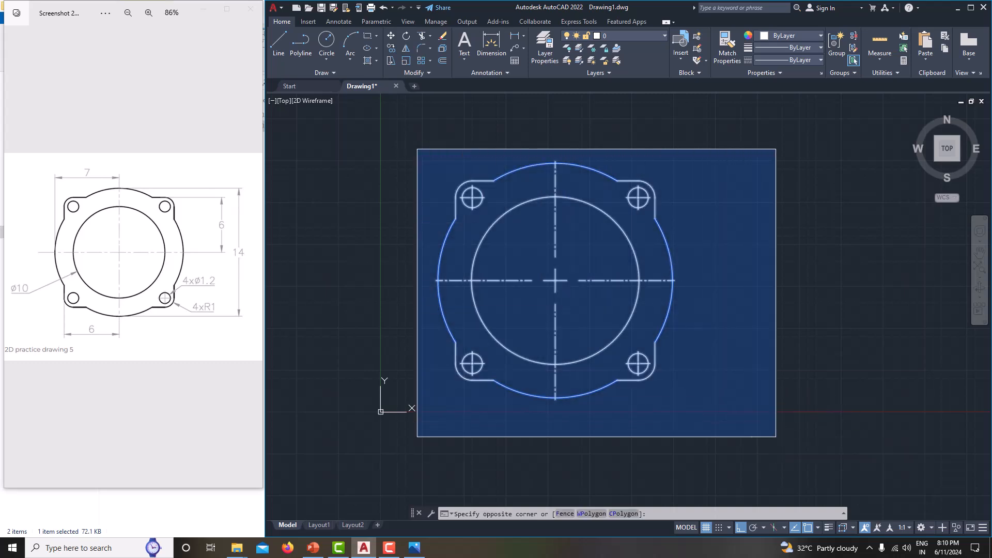
pyautogui.click(776, 429)
pyautogui.click(792, 48)
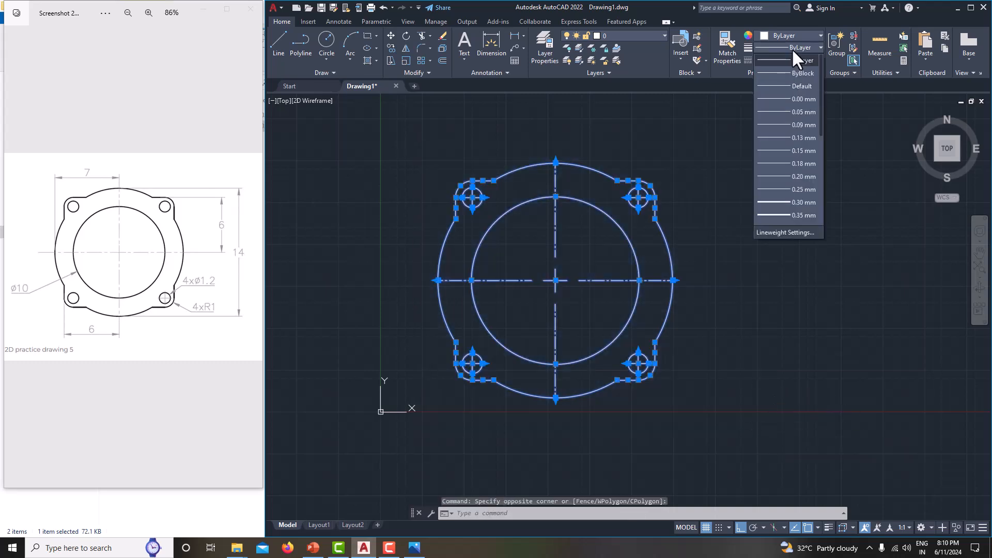
pyautogui.click(792, 213)
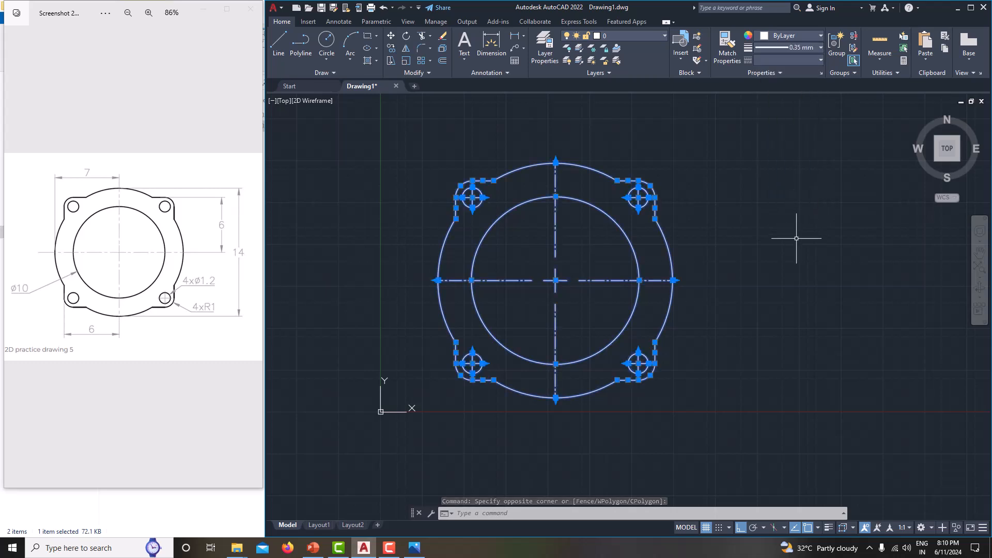
pyautogui.click(829, 528)
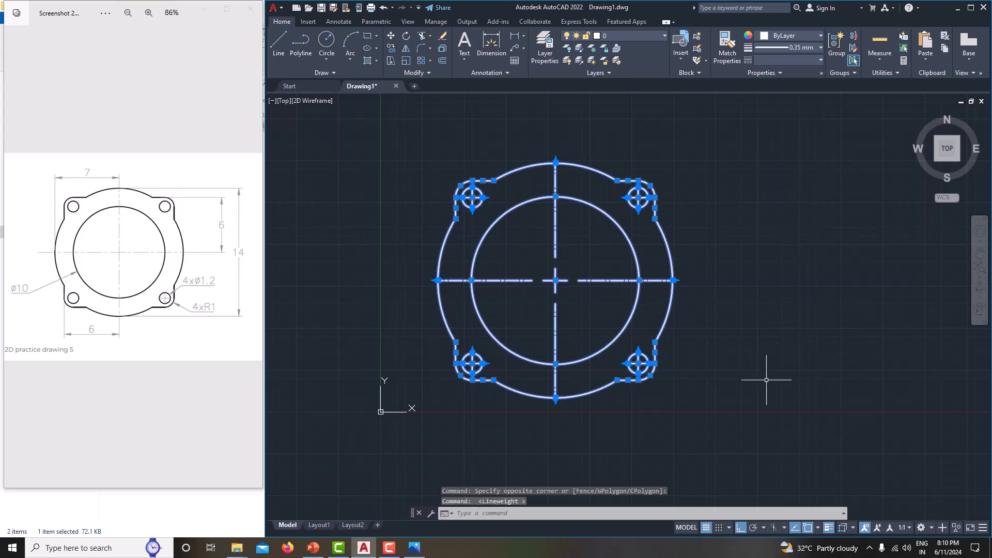
pyautogui.press('Escape')
pyautogui.press('Escape')
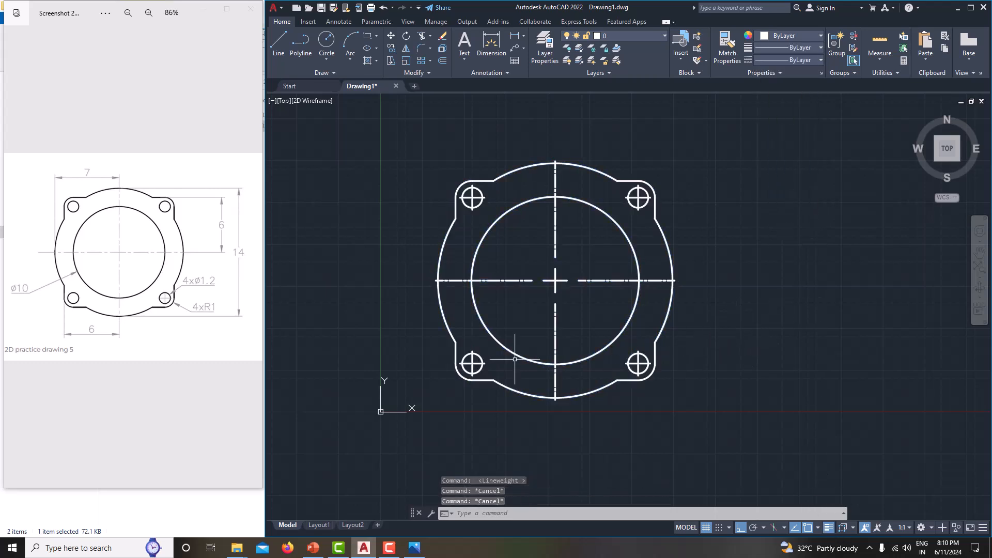
# Step: Set the lineweight of the central center mark and the four lug-hole center marks to ByLayer
pyautogui.click(471, 363)
pyautogui.click(641, 363)
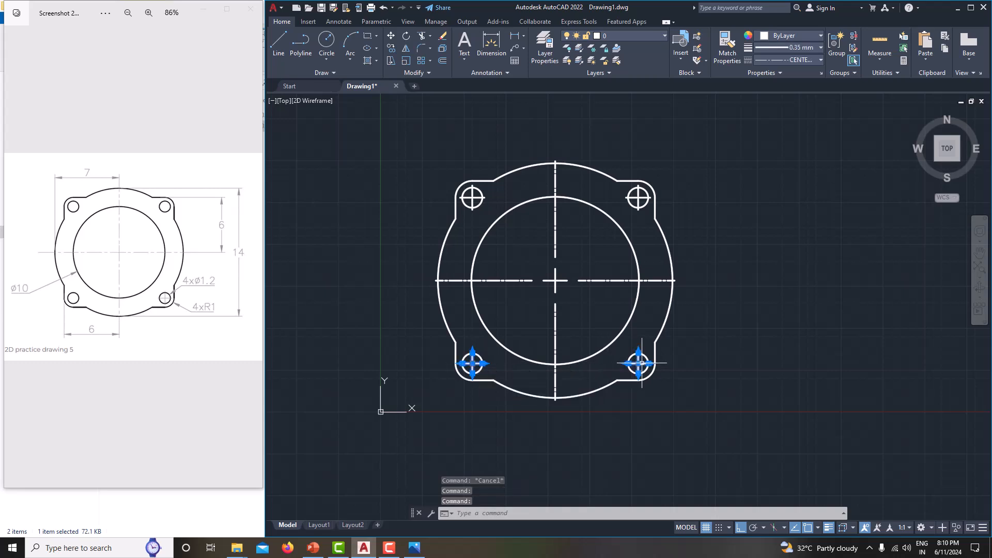
pyautogui.click(611, 280)
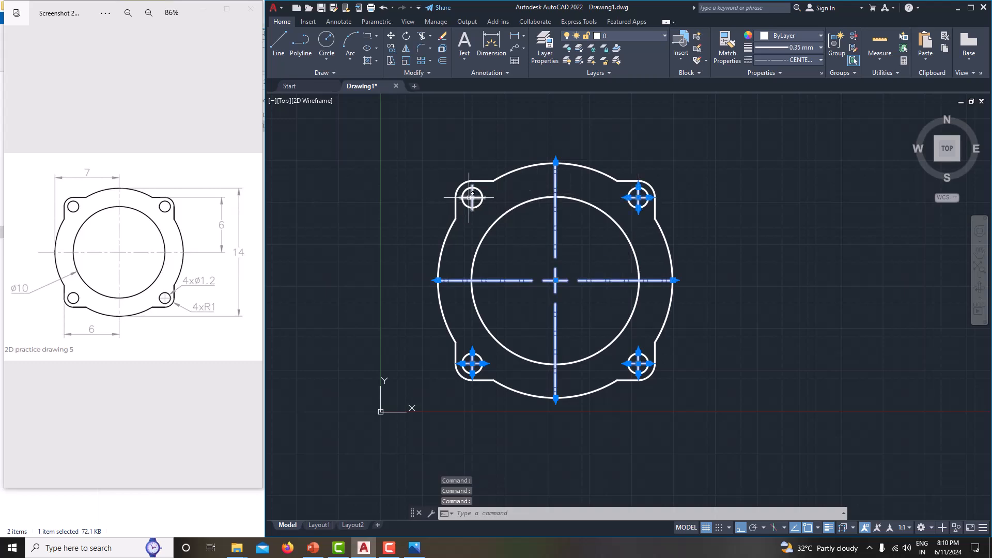
pyautogui.click(773, 44)
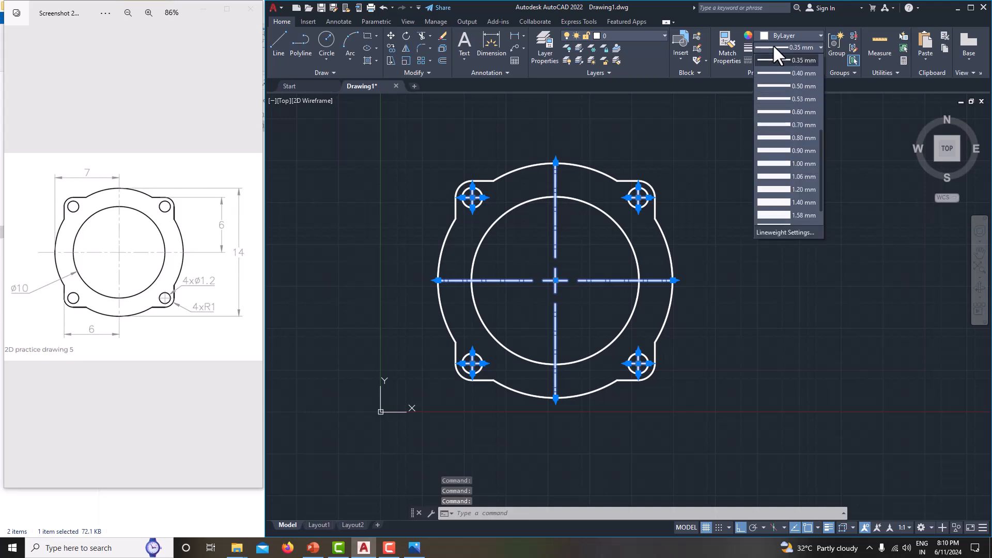
pyautogui.scroll(-1, 782, 99)
pyautogui.scroll(2, 783, 112)
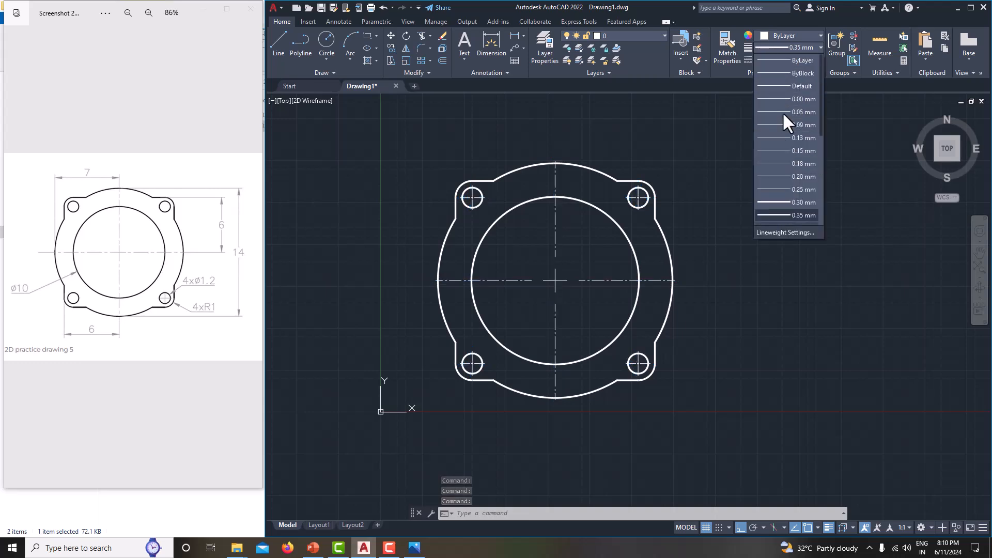
pyautogui.click(799, 58)
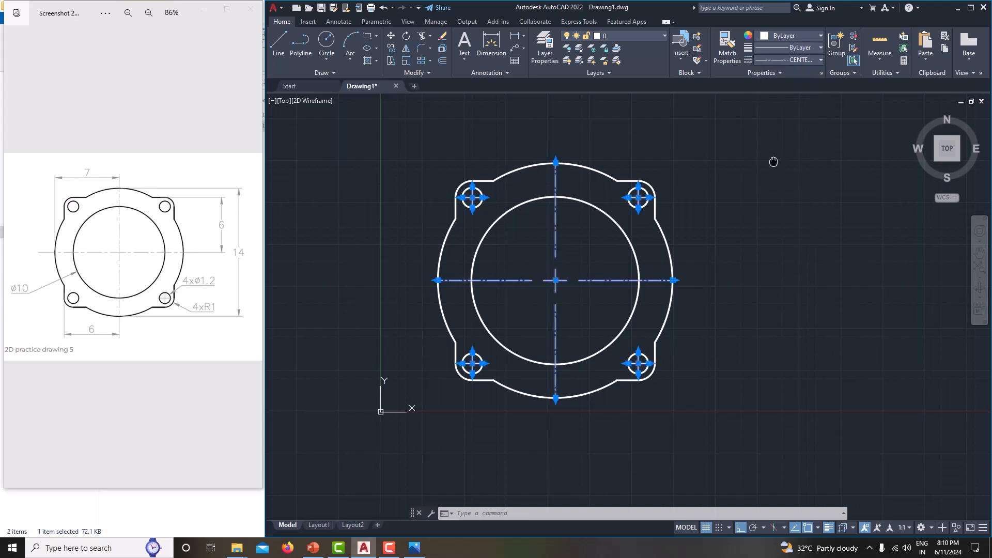
pyautogui.moveTo(766, 194); pyautogui.dragTo(753, 189, button='middle')
pyautogui.press('Escape')
pyautogui.press('Escape')
pyautogui.moveTo(705, 247); pyautogui.dragTo(716, 244, button='middle')
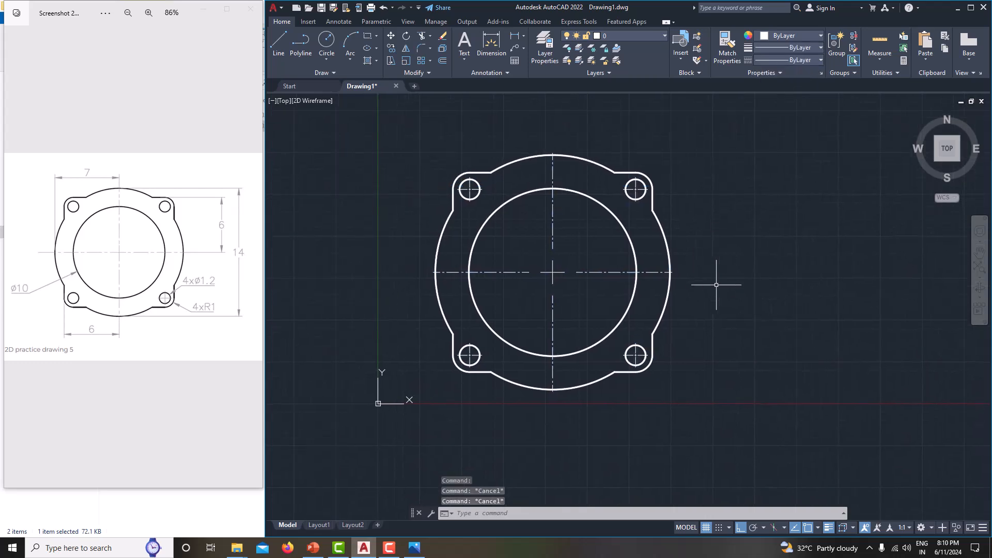
pyautogui.moveTo(630, 263); pyautogui.dragTo(647, 263, button='middle')
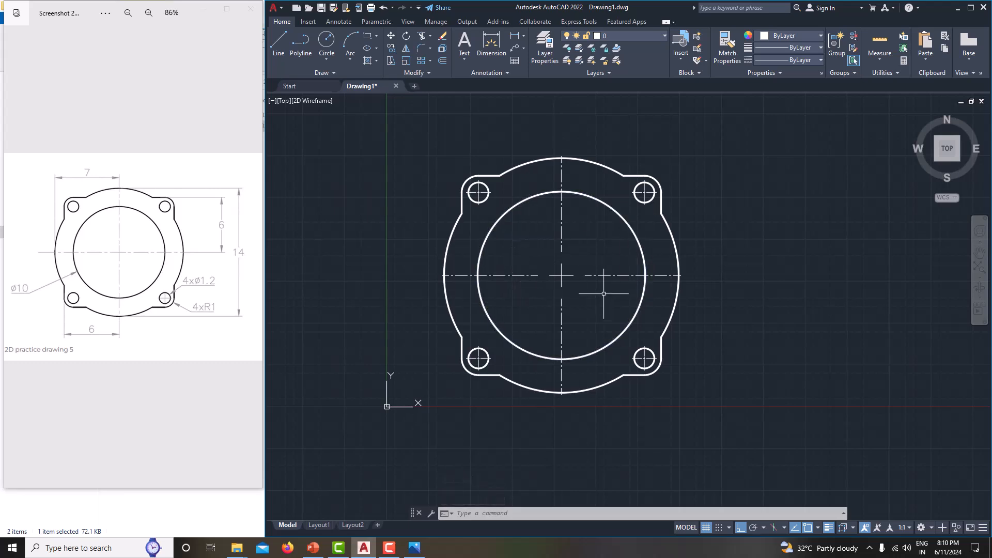
pyautogui.click(524, 36)
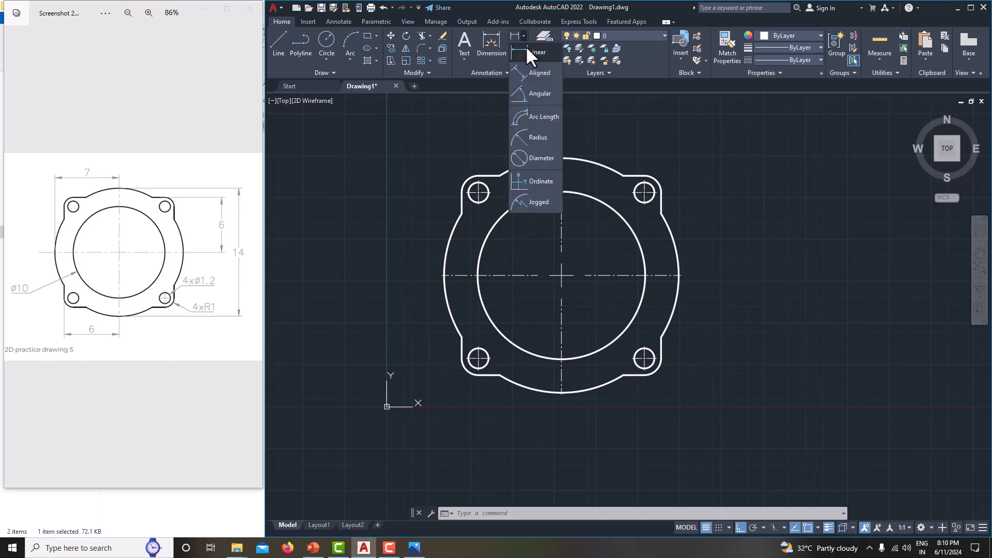
pyautogui.click(525, 49)
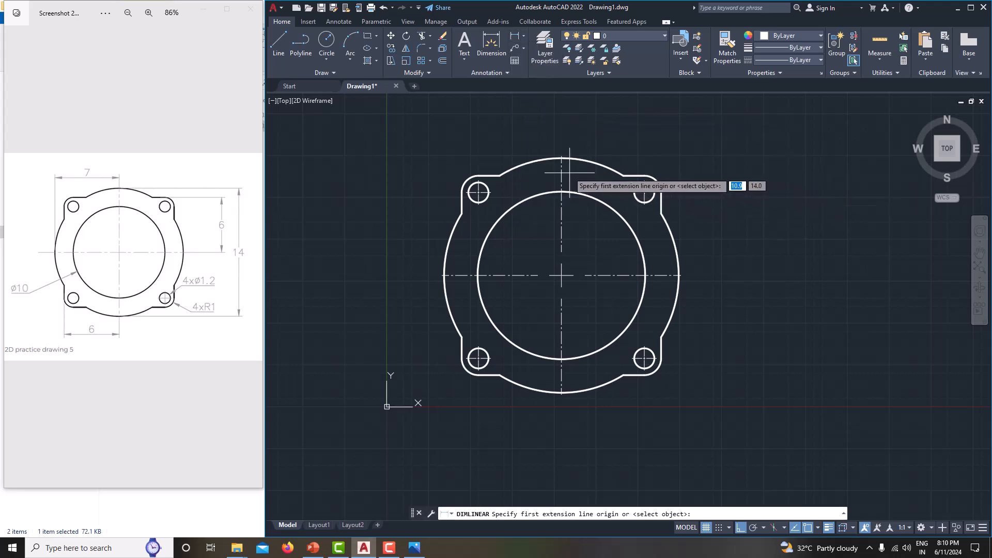
pyautogui.click(561, 155)
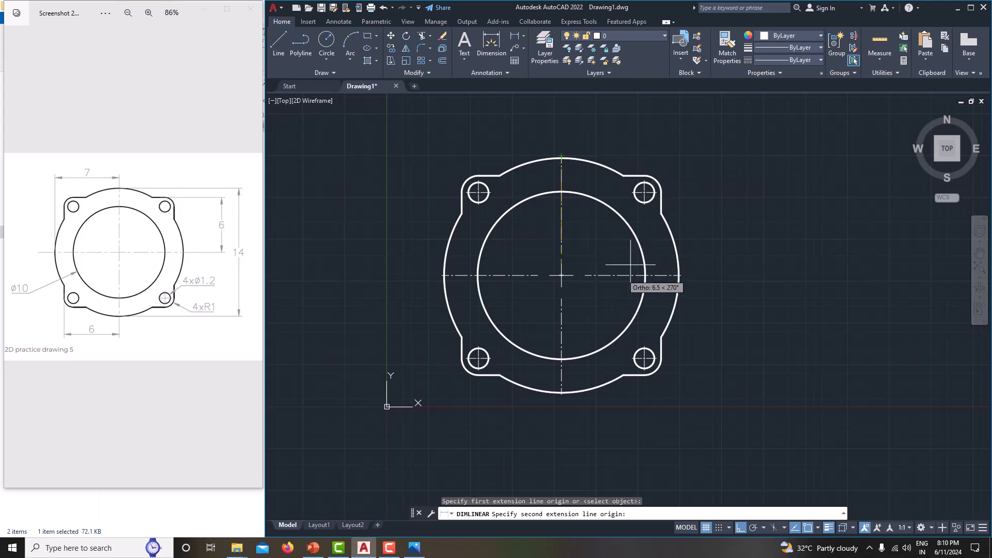
pyautogui.press('Escape')
# Step: Add a vertical linear dimension from the outer circle's top point to its bottom point, placed to the right of the flange
pyautogui.click(523, 35)
pyautogui.click(520, 51)
pyautogui.scroll(10, 566, 145)
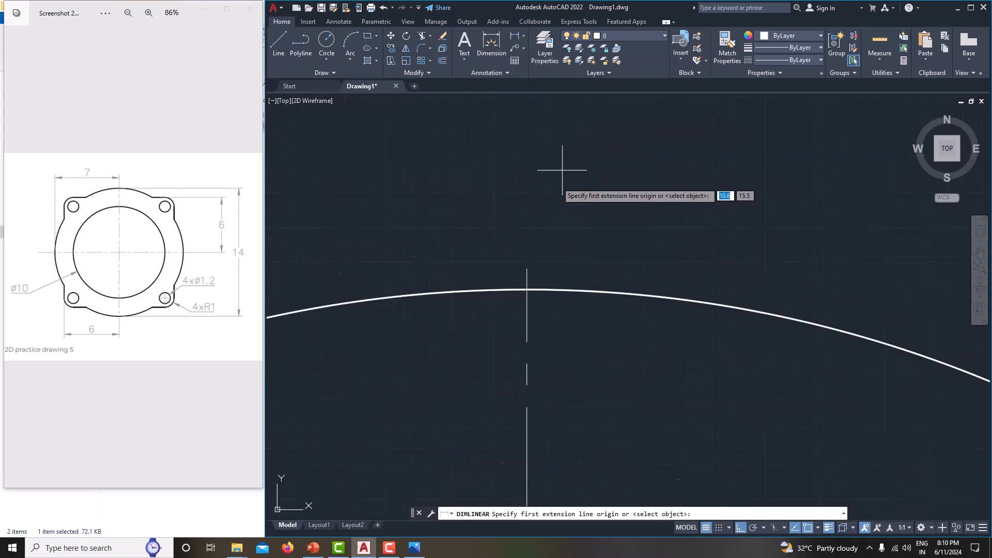
pyautogui.click(526, 289)
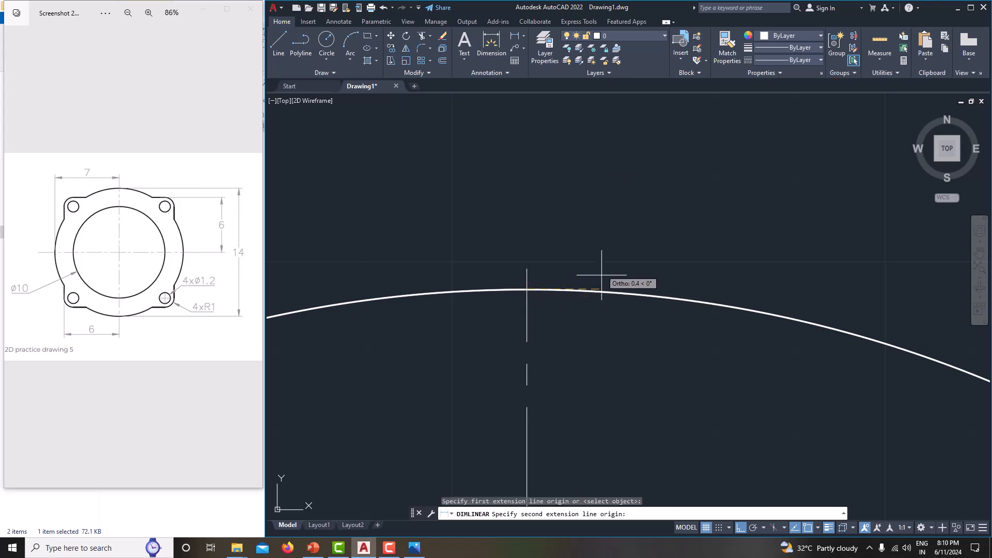
pyautogui.scroll(-3, 598, 277)
pyautogui.moveTo(606, 307); pyautogui.dragTo(572, 169, button='middle')
pyautogui.scroll(-3, 585, 157)
pyautogui.click(555, 380)
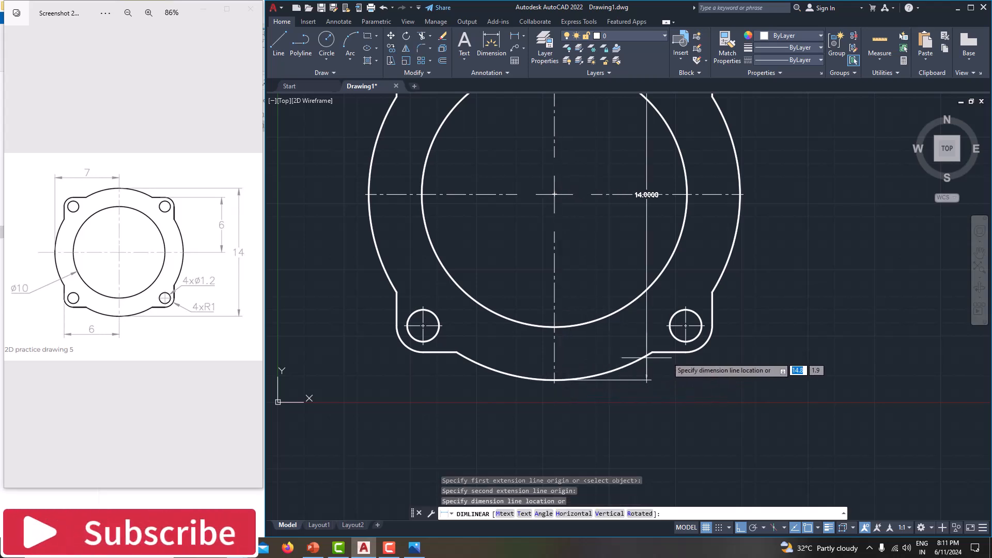
pyautogui.click(769, 344)
pyautogui.moveTo(764, 253); pyautogui.dragTo(799, 344, button='middle')
pyautogui.scroll(-2, 709, 302)
pyautogui.scroll(-2, 641, 292)
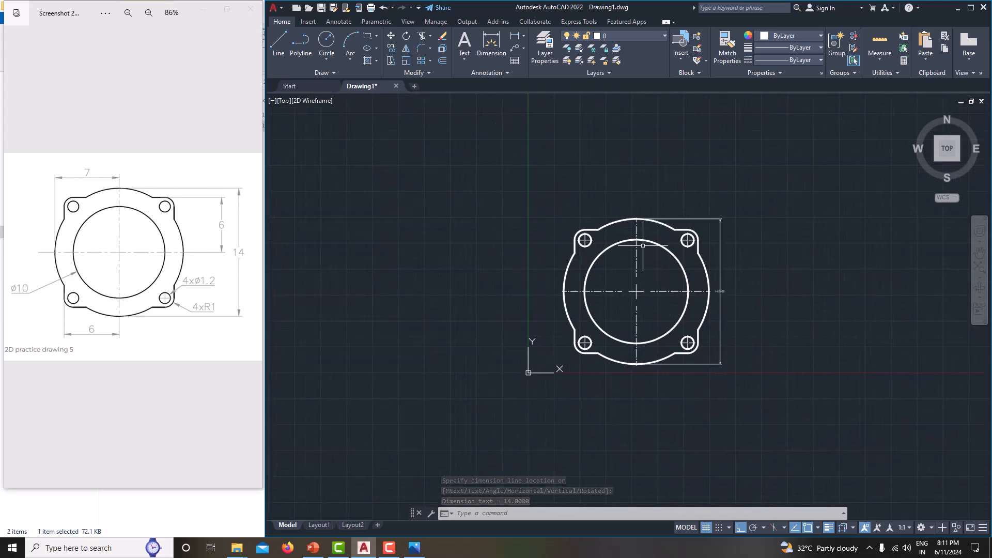
# Step: Add radius dimensions to the inner circle and the upper outer arc, placing both texts above the flange's upper-left side
pyautogui.scroll(2, 631, 229)
pyautogui.click(519, 37)
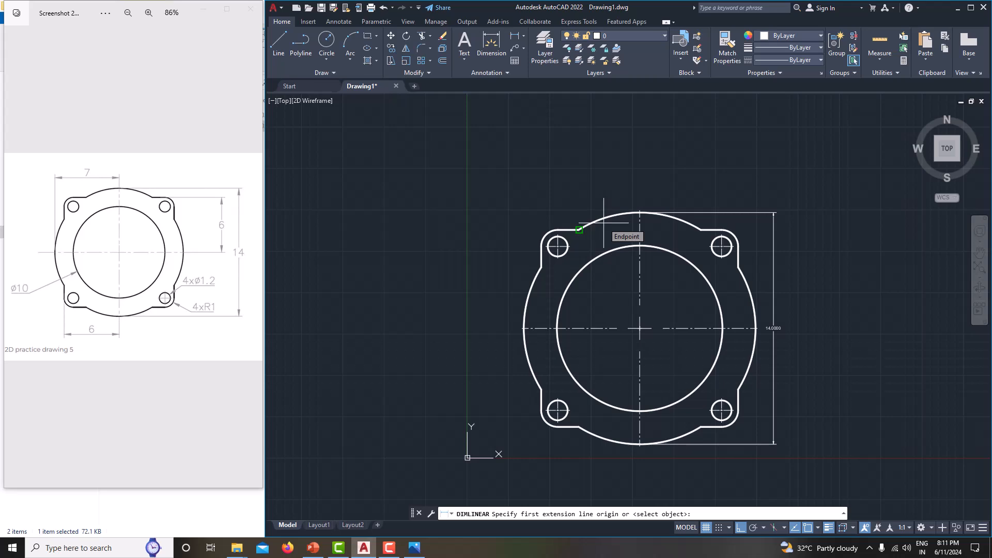
pyautogui.click(523, 36)
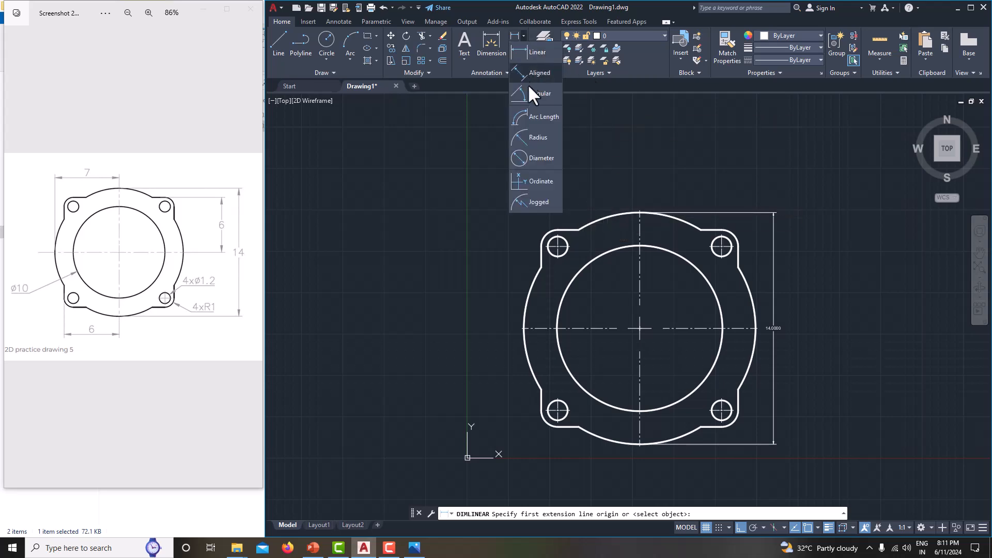
pyautogui.click(538, 139)
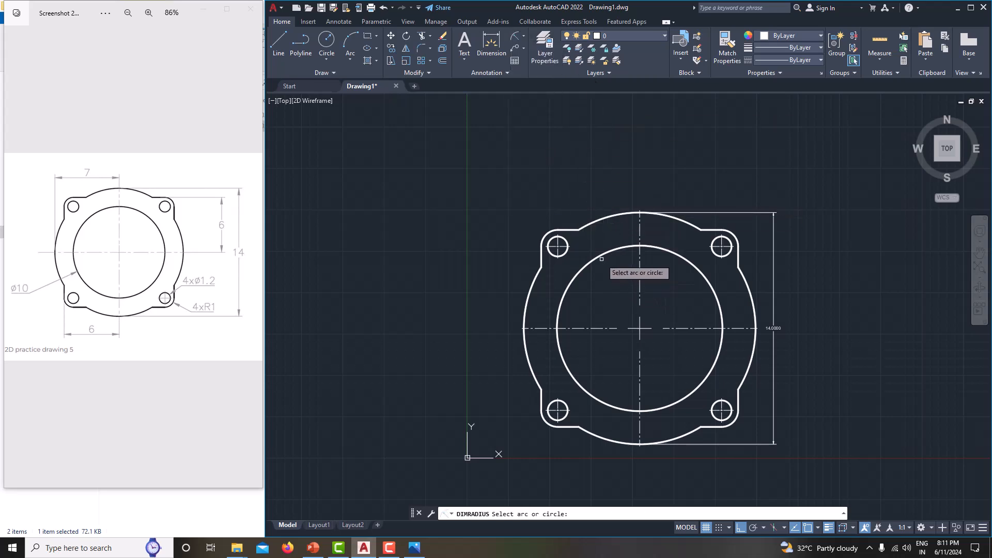
pyautogui.click(601, 256)
pyautogui.click(593, 178)
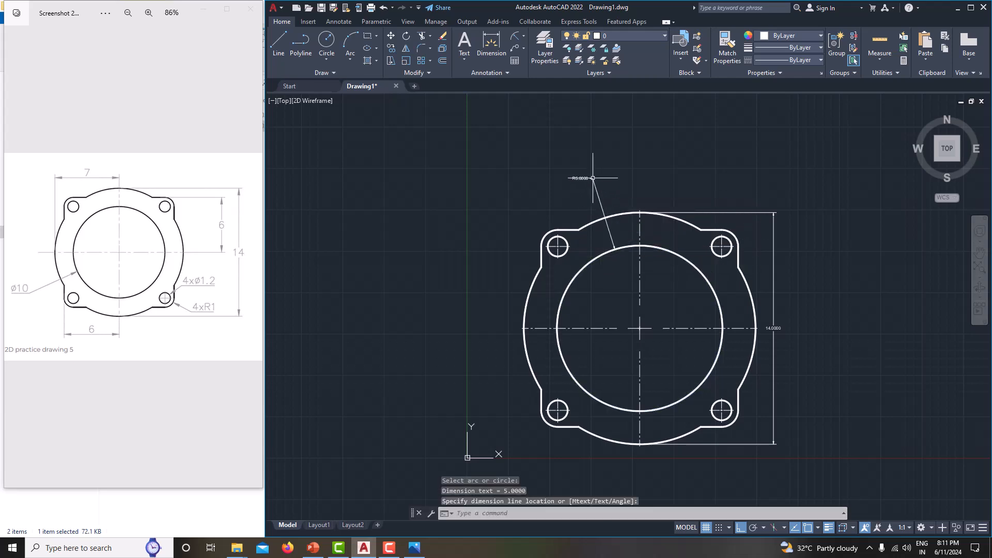
pyautogui.click(517, 34)
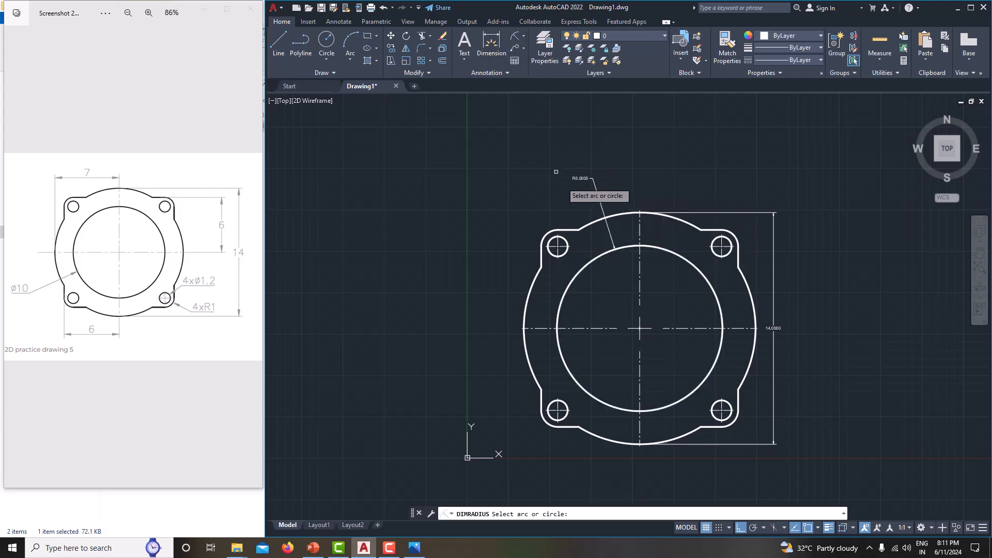
pyautogui.click(589, 224)
pyautogui.click(560, 195)
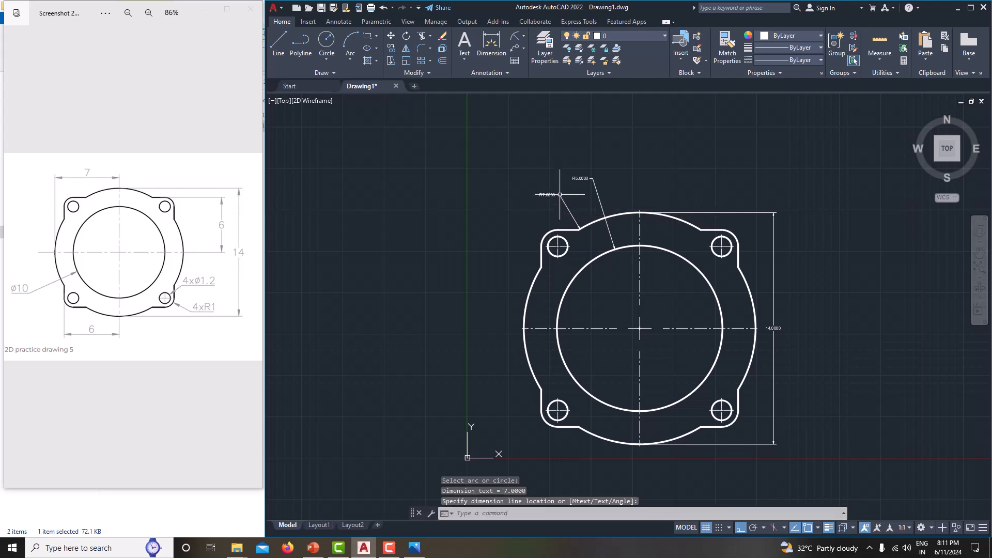
# Step: Try a radius dimension on the lower-right lug hole, and delete it
pyautogui.click(516, 34)
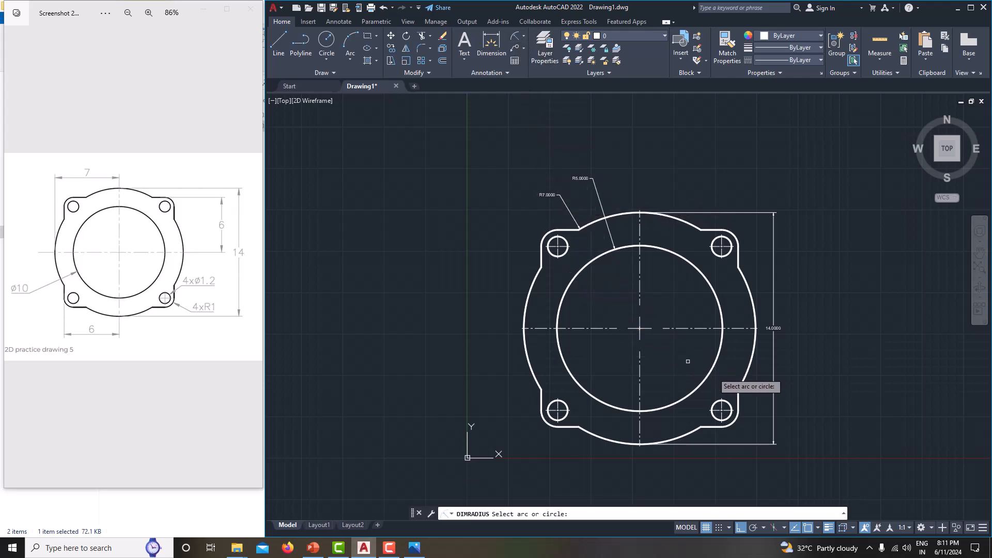
pyautogui.click(724, 402)
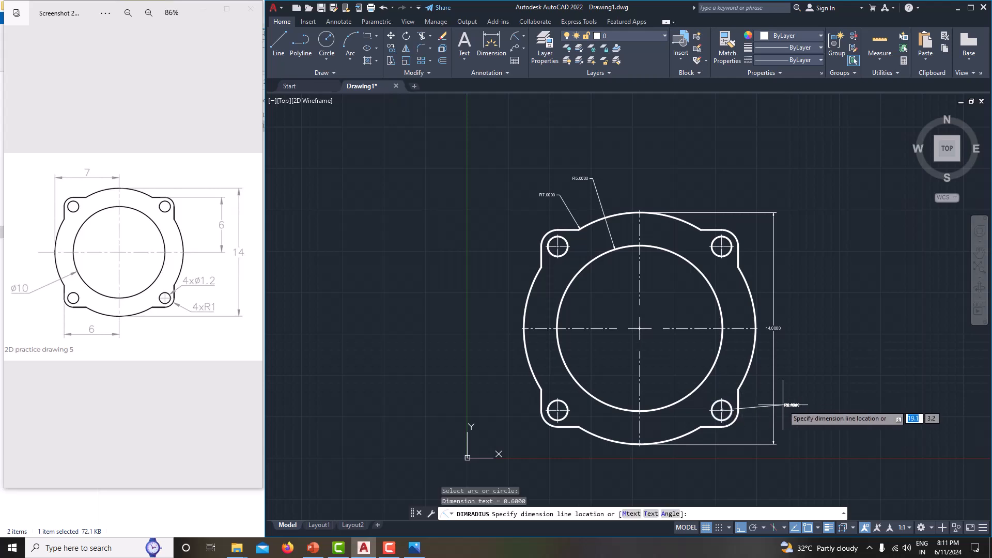
pyautogui.scroll(4, 785, 406)
pyautogui.click(772, 305)
pyautogui.click(771, 308)
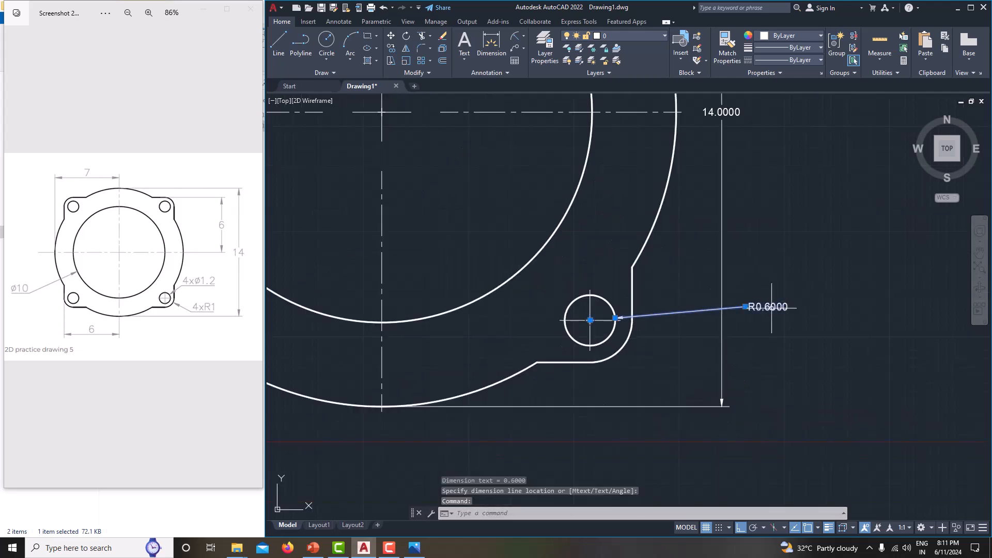
pyautogui.press('Delete')
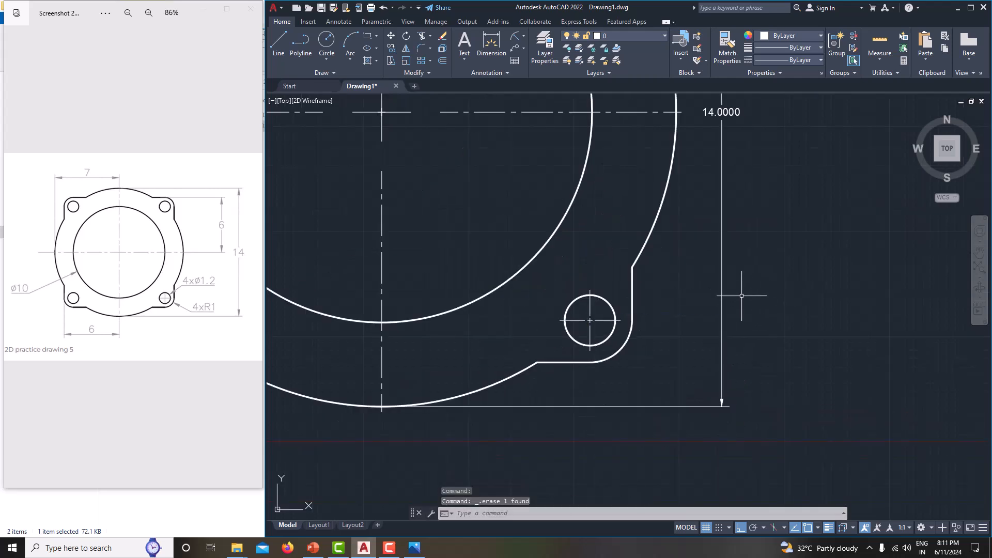
# Step: Add a diameter dimension to the lower-right lug hole, with its text outside the lug to the right
pyautogui.click(520, 36)
pyautogui.click(526, 161)
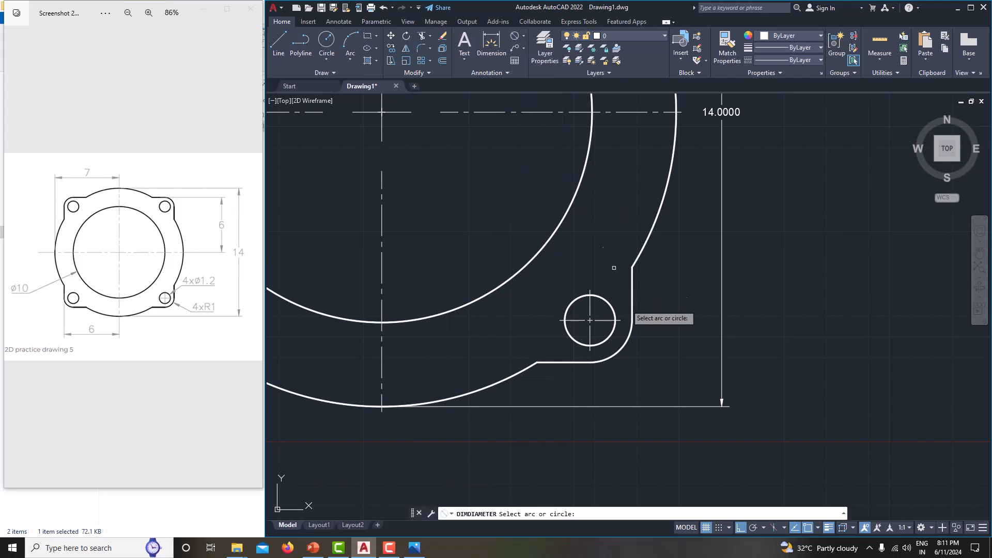
pyautogui.click(615, 316)
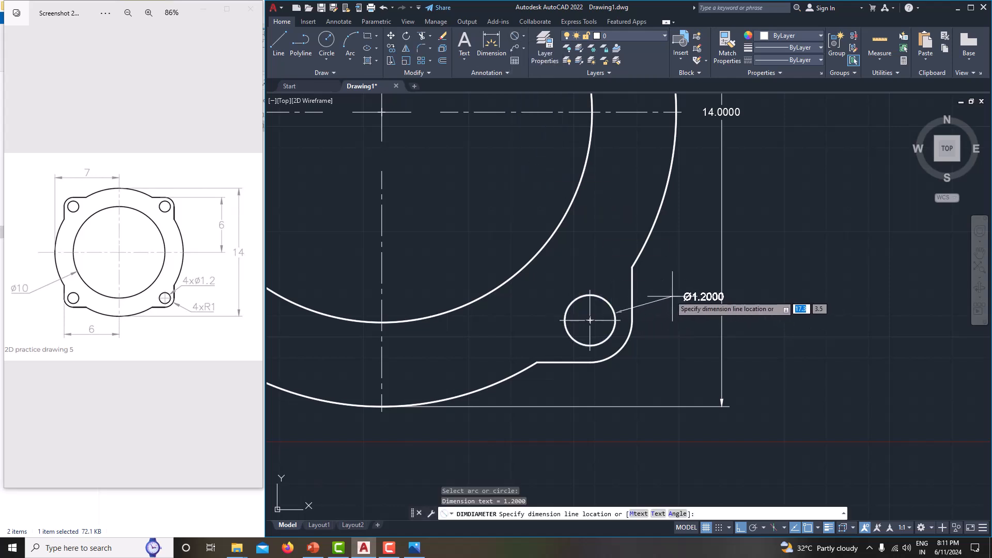
pyautogui.click(673, 296)
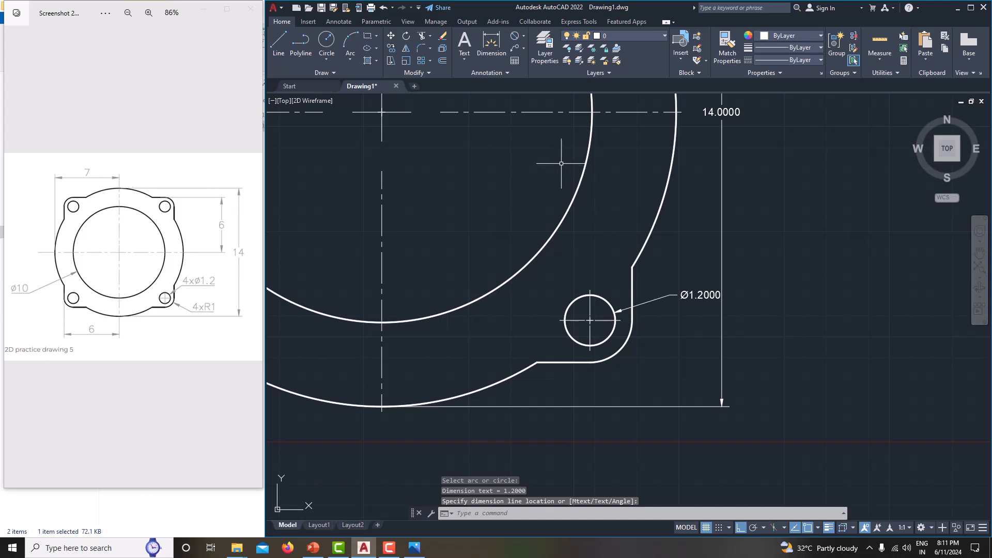
# Step: Add a radius dimension to the lower-right lug's rounded corner, placing its text outside the lug just below the hole's diameter text
pyautogui.click(516, 36)
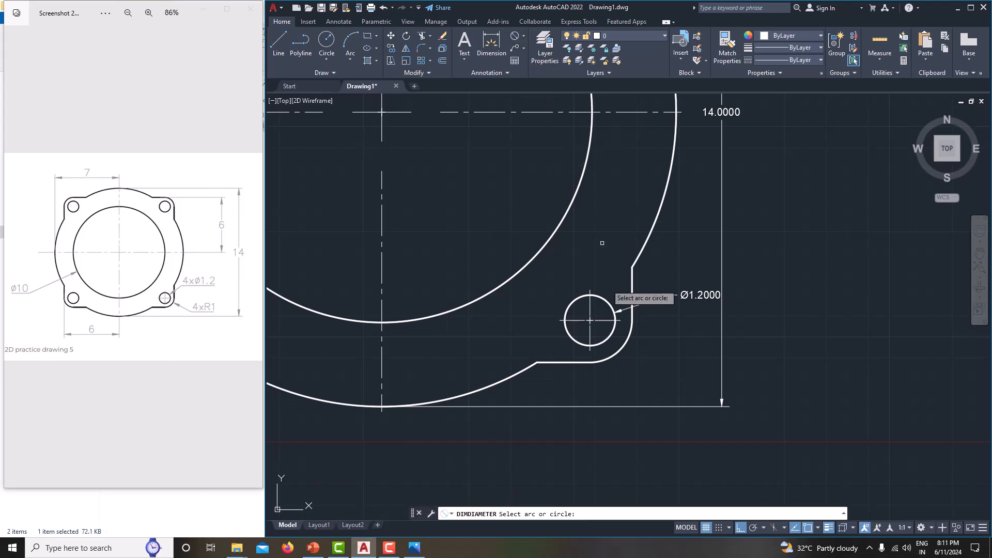
pyautogui.click(524, 36)
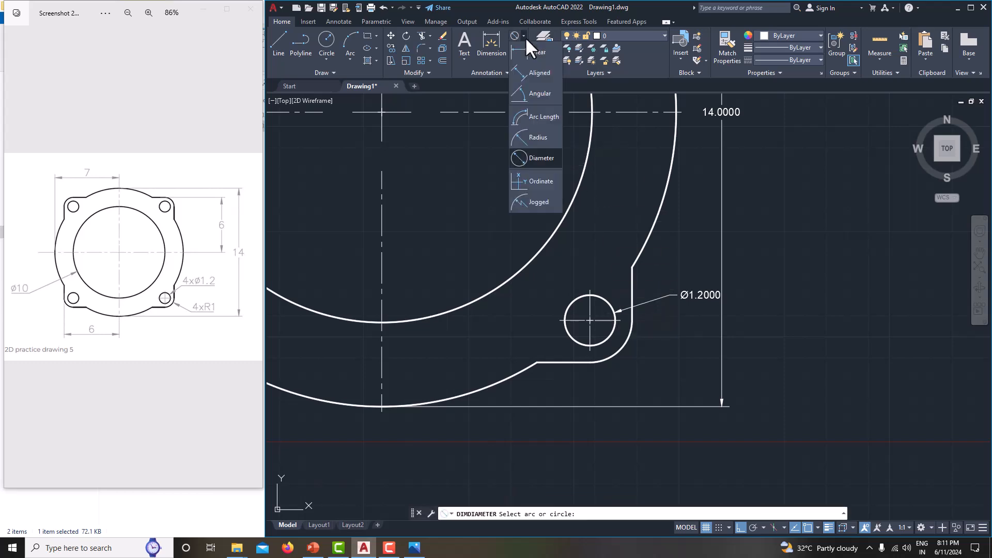
pyautogui.click(537, 138)
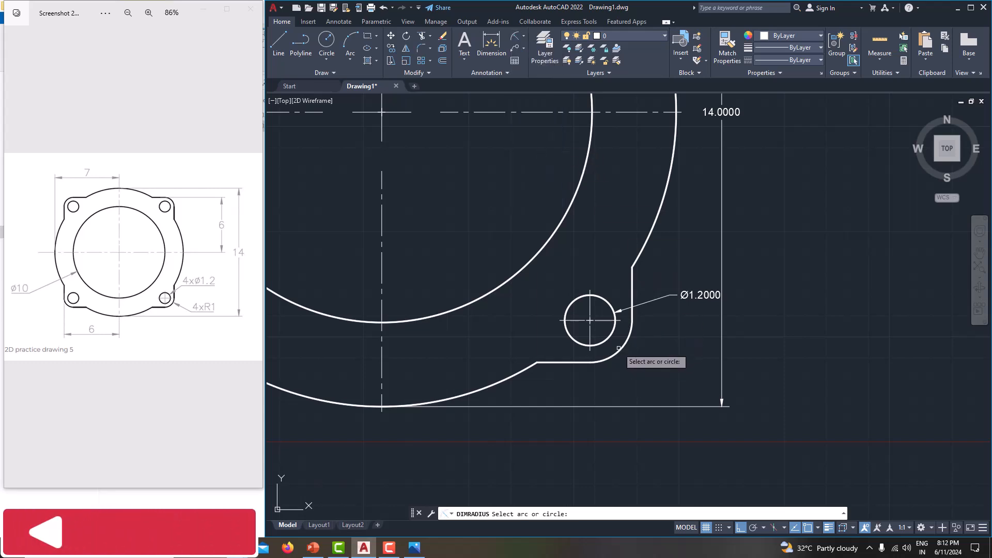
pyautogui.click(619, 348)
pyautogui.click(664, 346)
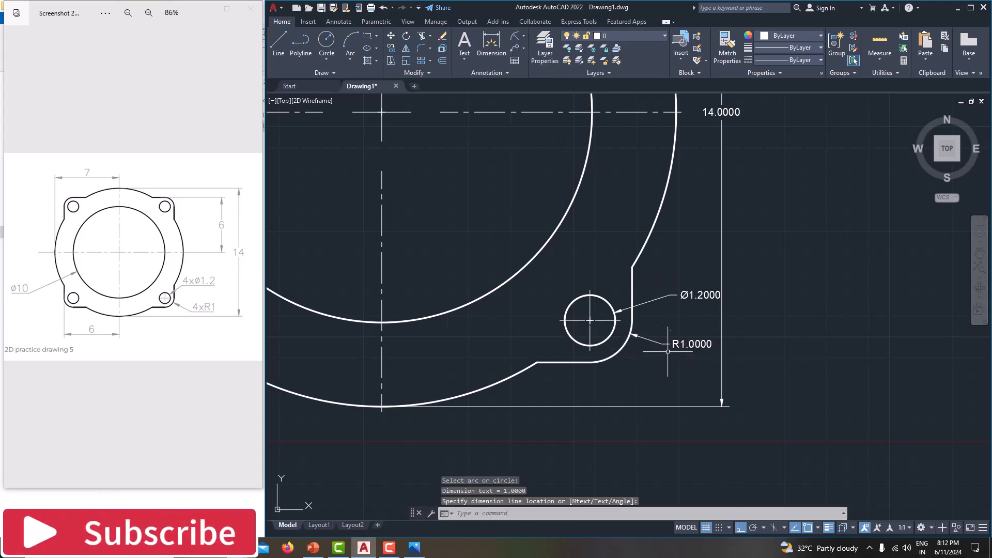
pyautogui.press('Escape')
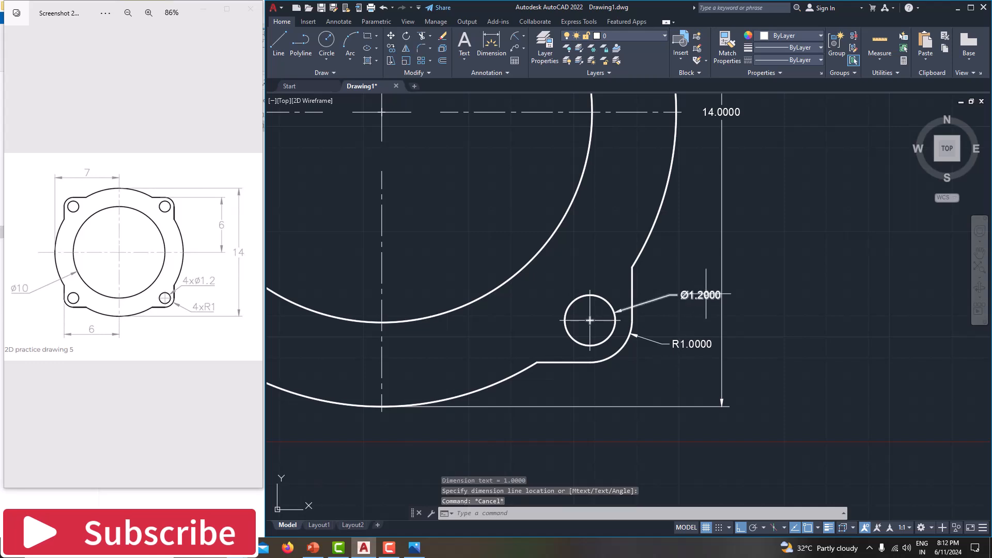
# Step: Modify the Standard dimension style, setting both the arrow size and the text height to 2
pyautogui.moveTo(690, 266); pyautogui.dragTo(710, 300, button='middle')
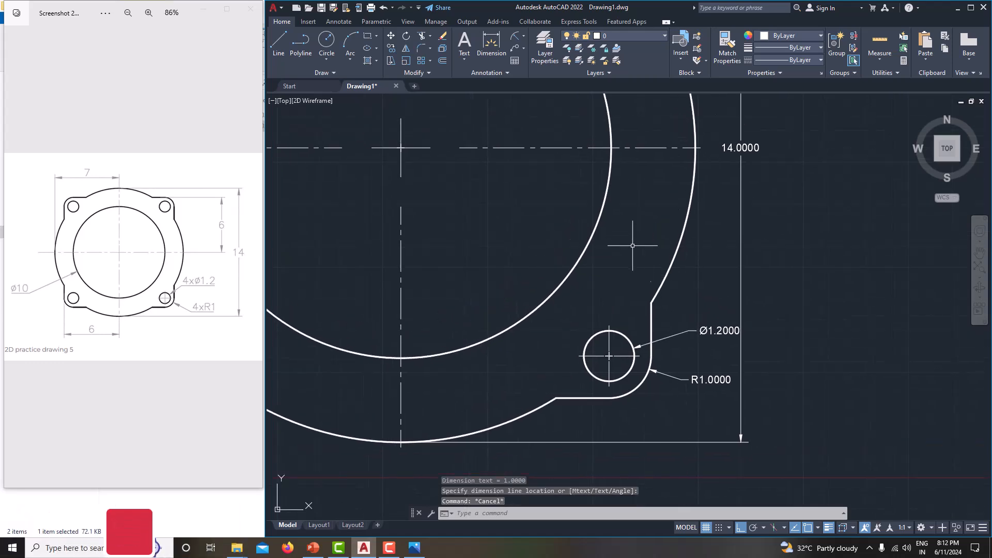
pyautogui.scroll(-4, 630, 244)
pyautogui.moveTo(631, 244); pyautogui.dragTo(639, 263, button='middle')
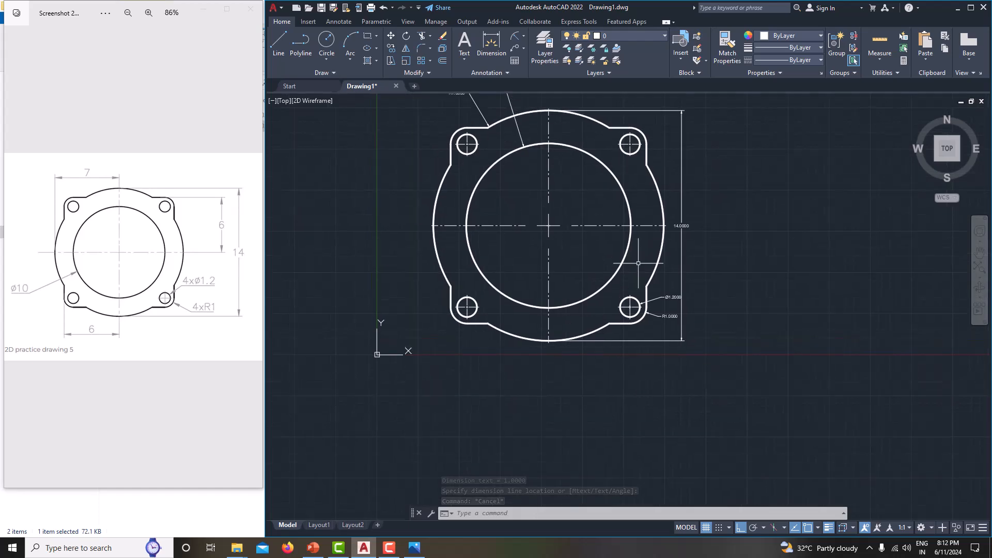
pyautogui.write('dimsty')
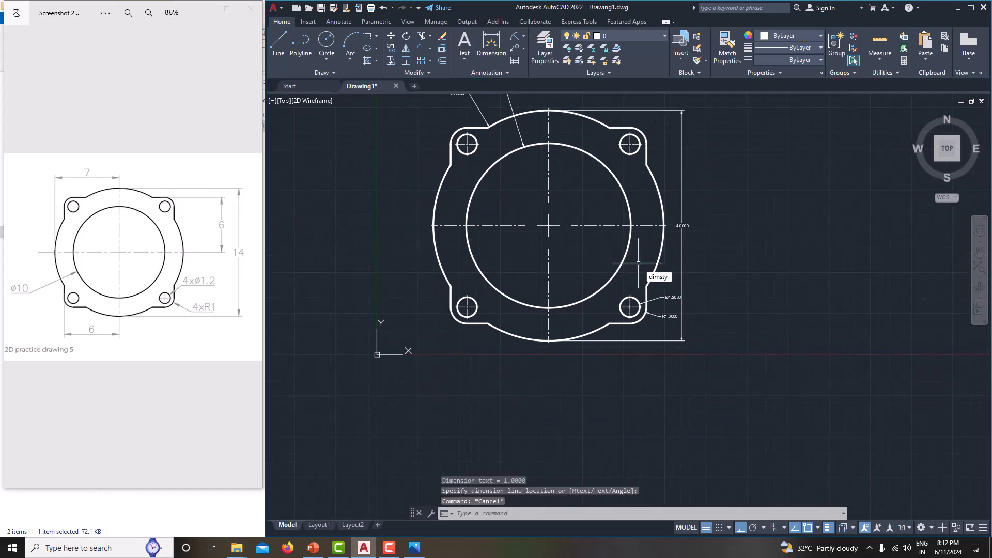
pyautogui.press('Return')
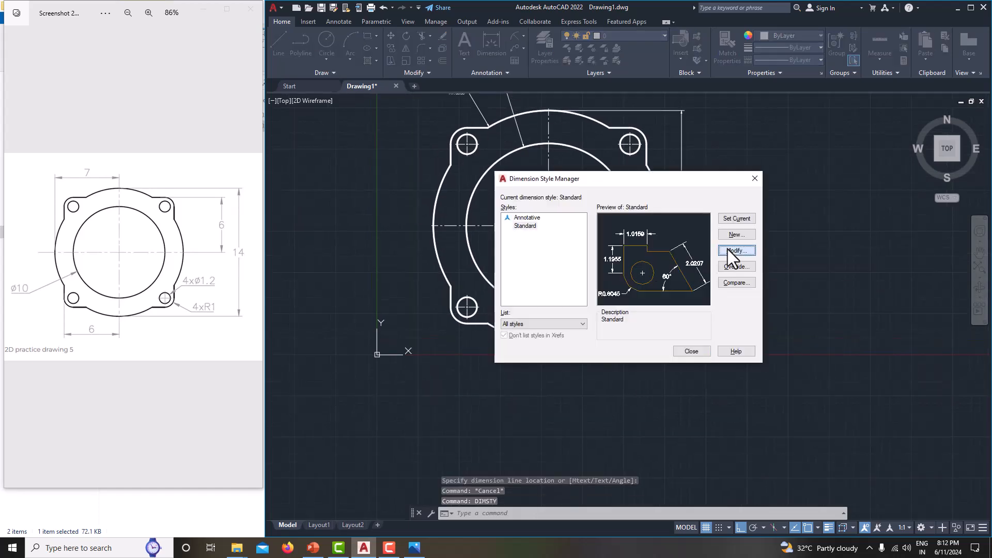
pyautogui.click(729, 250)
pyautogui.click(542, 160)
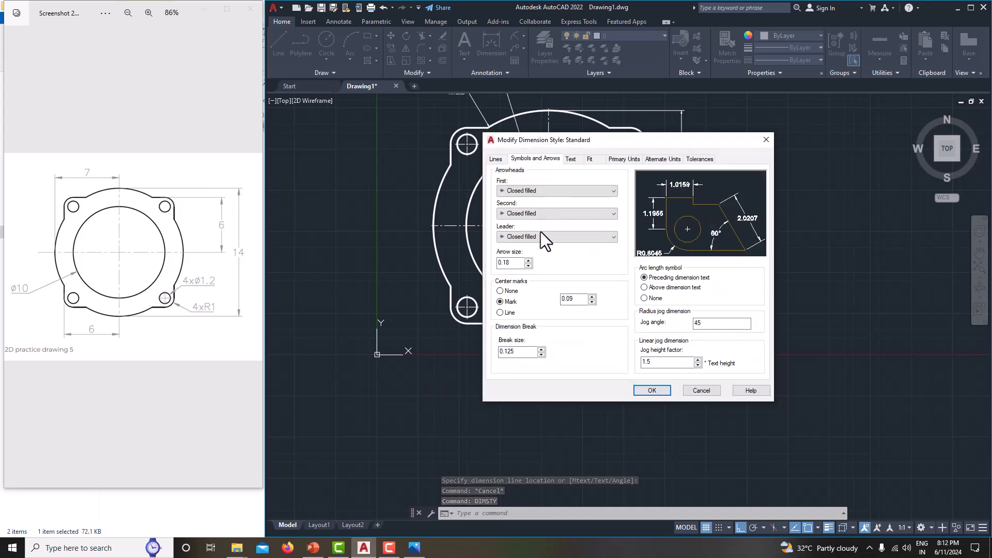
pyautogui.moveTo(517, 264); pyautogui.dragTo(481, 261)
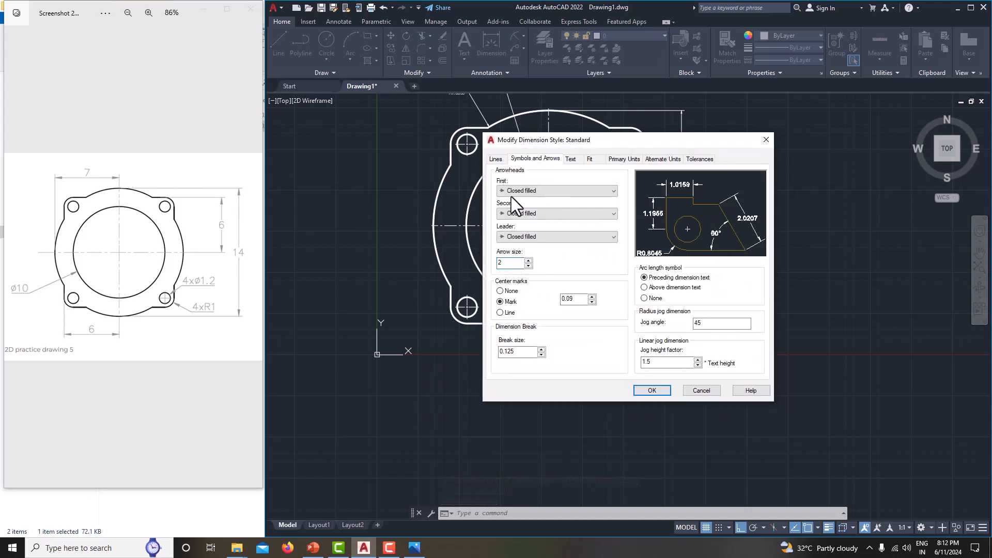
pyautogui.click(570, 156)
pyautogui.moveTo(613, 234); pyautogui.dragTo(592, 234)
pyautogui.write('2')
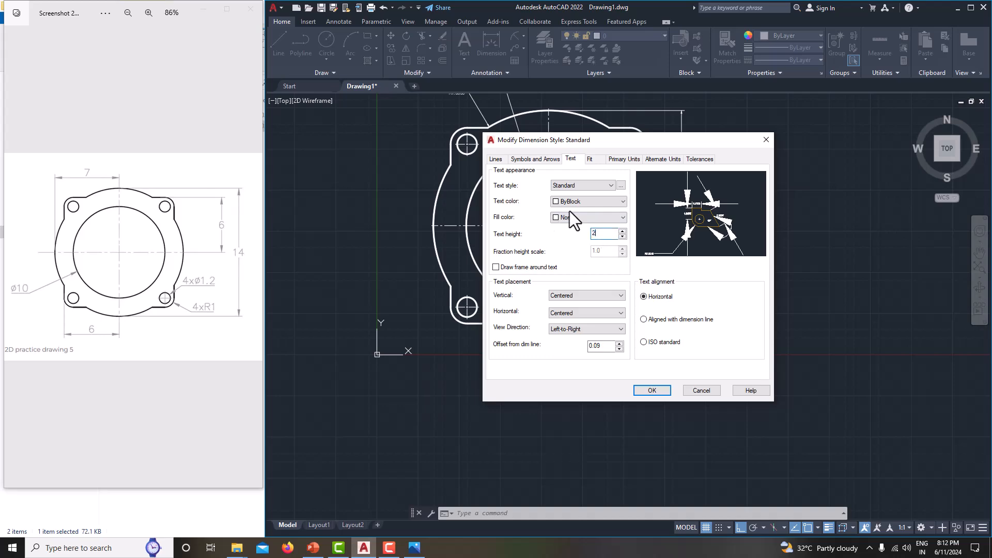
# Step: Set the Standard dimension style's linear primary unit precision to 0.0 and apply the style changes
pyautogui.click(617, 160)
pyautogui.click(607, 196)
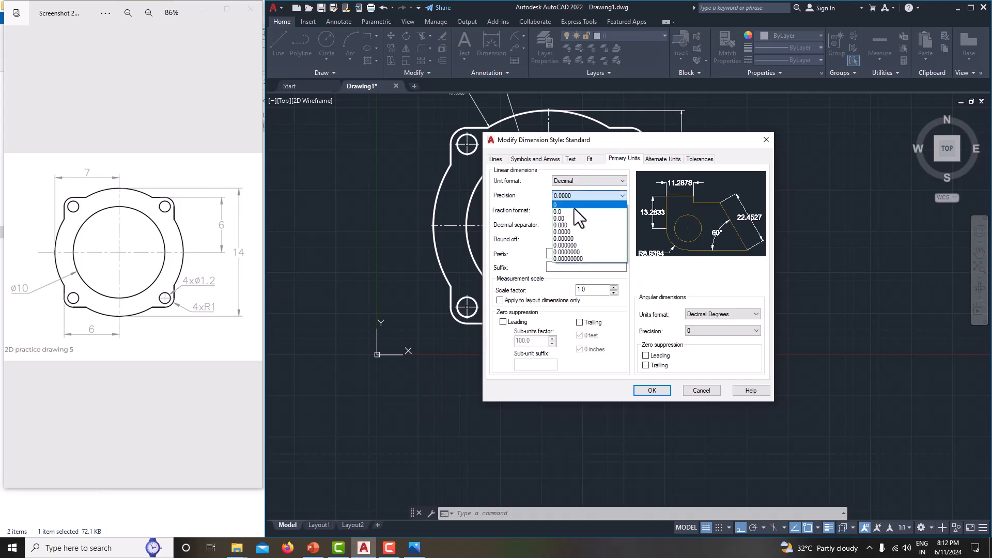
pyautogui.click(576, 208)
pyautogui.click(653, 390)
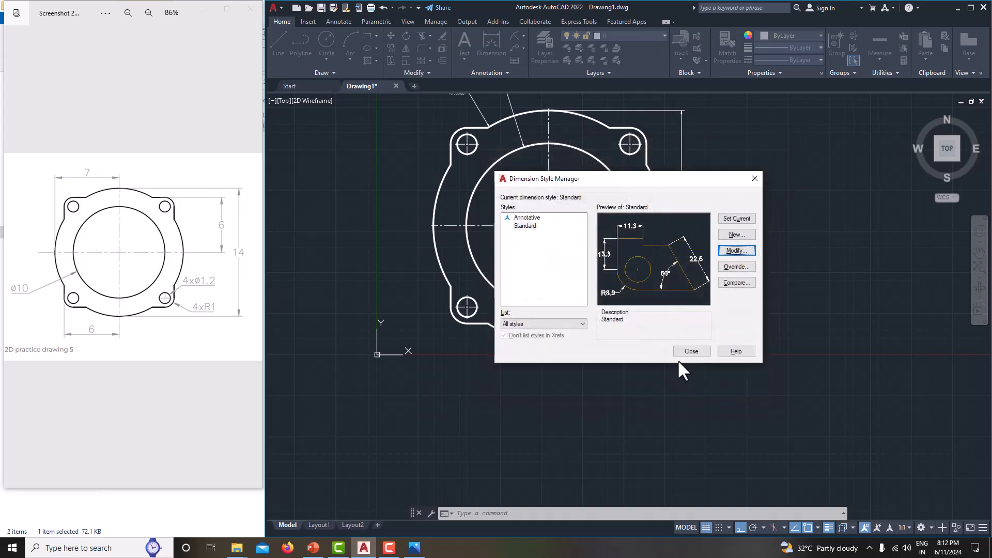
pyautogui.click(691, 351)
# Step: Modify the Standard dimension style again, reducing the arrow size below 1 and setting the text height to 0.5
pyautogui.moveTo(666, 322); pyautogui.dragTo(687, 387, button='middle')
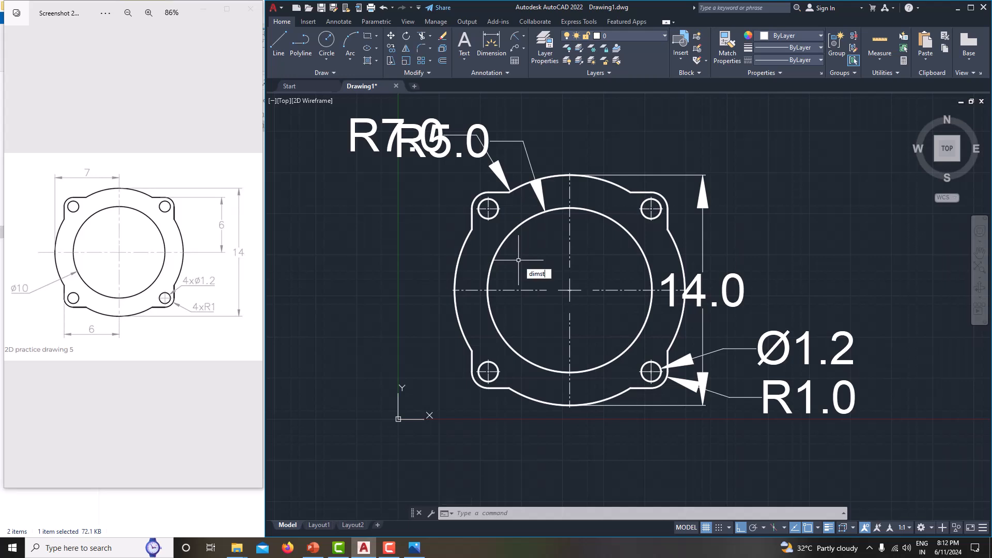
pyautogui.write('y')
pyautogui.press('Return')
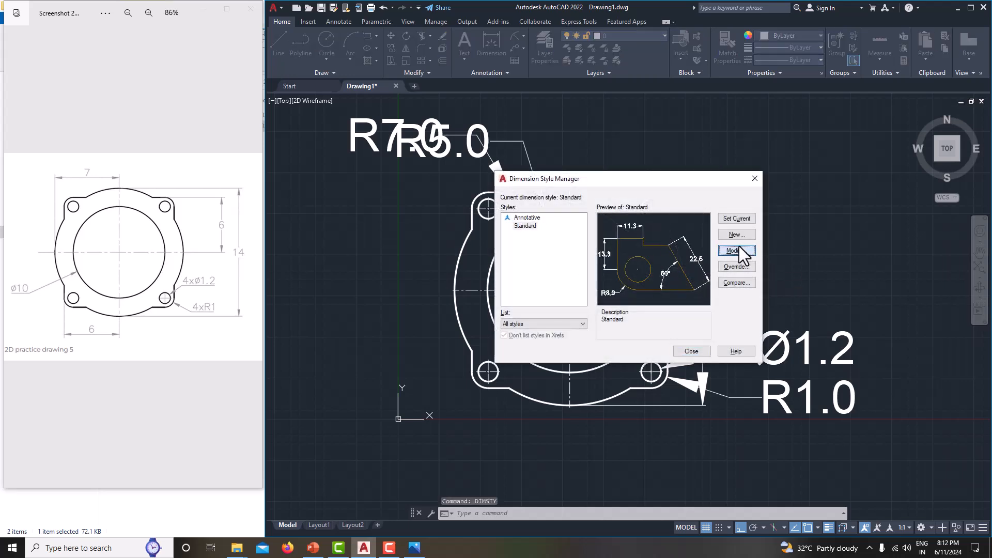
pyautogui.click(739, 251)
pyautogui.click(546, 158)
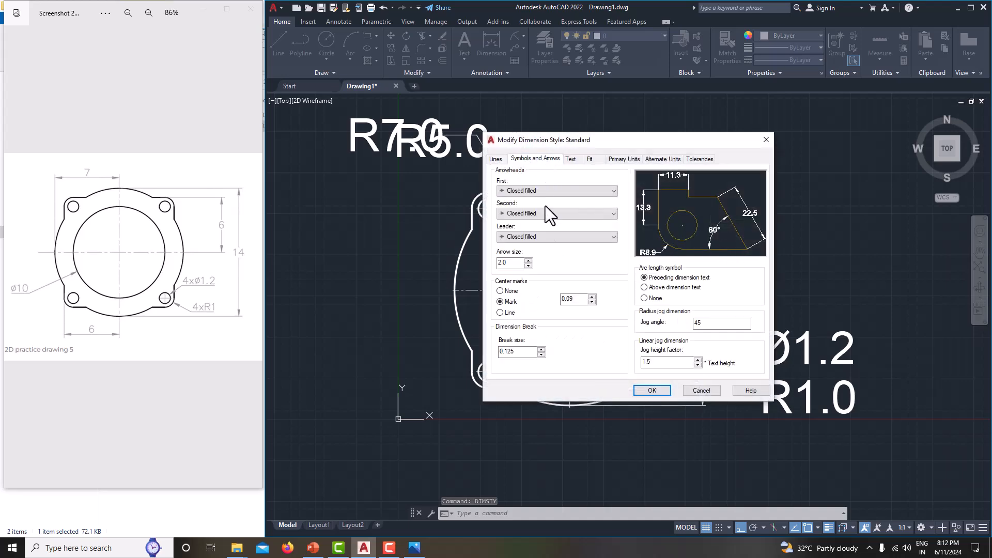
pyautogui.moveTo(515, 266); pyautogui.dragTo(478, 256)
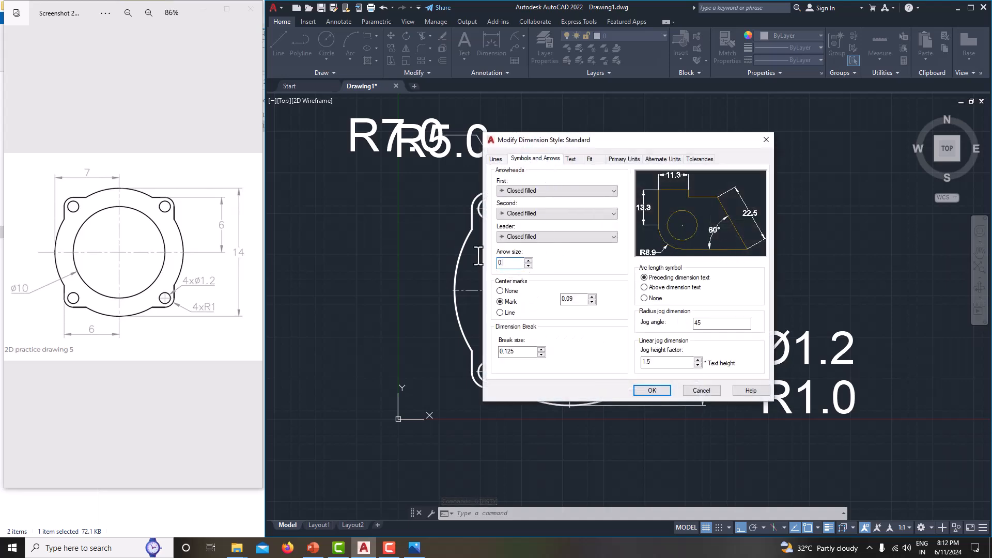
pyautogui.click(571, 162)
pyautogui.moveTo(593, 233); pyautogui.dragTo(615, 234)
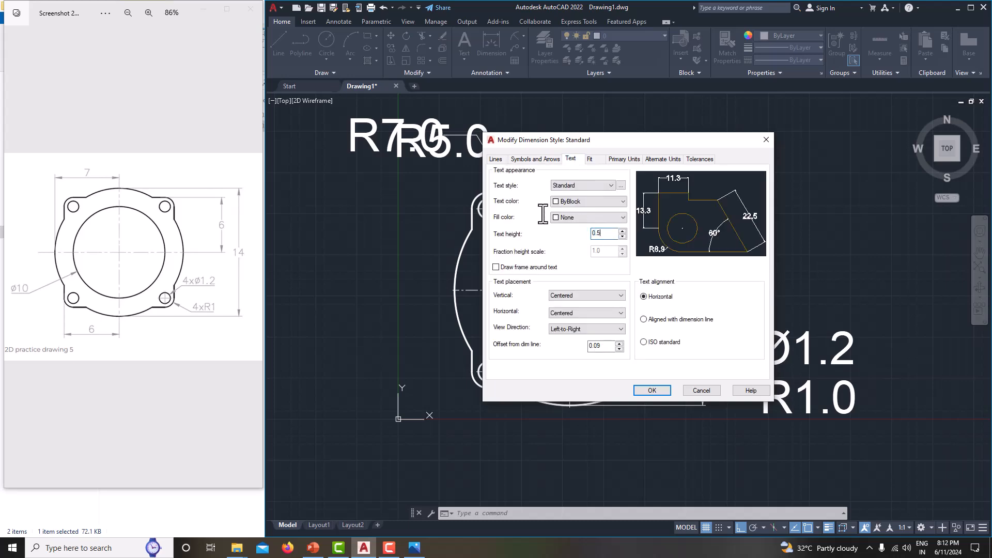
pyautogui.click(652, 390)
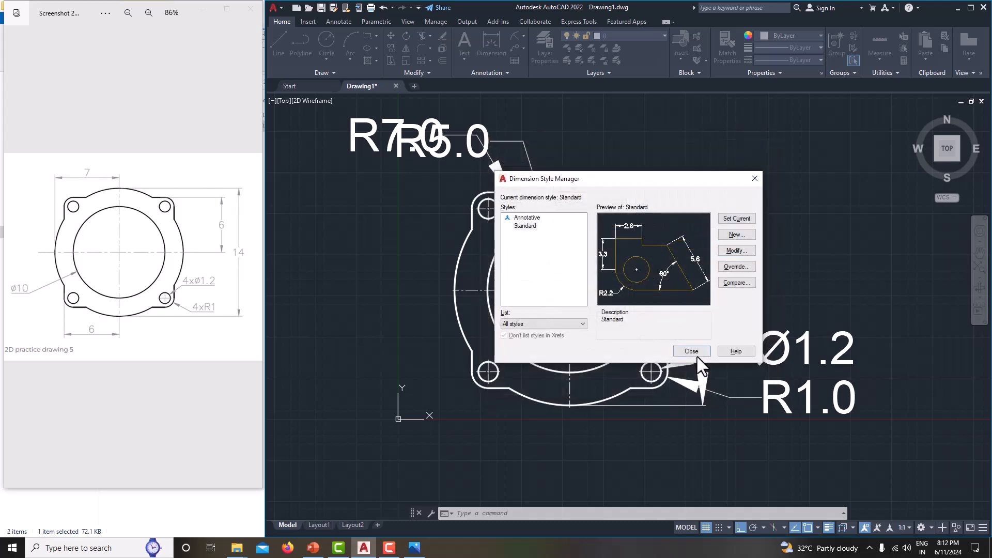
pyautogui.click(697, 355)
pyautogui.moveTo(723, 341); pyautogui.dragTo(729, 341, button='middle')
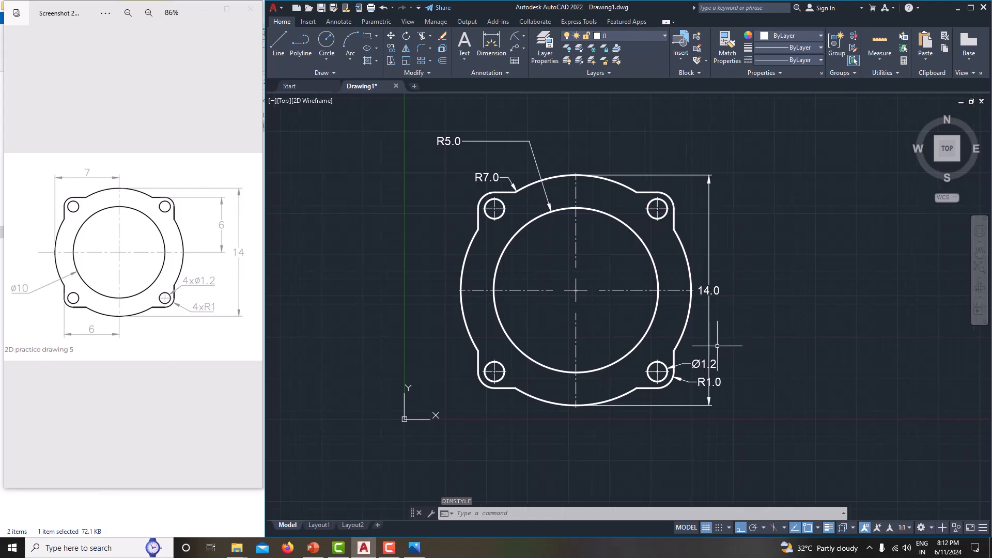
# Step: Move the overall vertical dimension line farther right of the flange, clear of the lug's hole and corner dimension texts
pyautogui.click(708, 291)
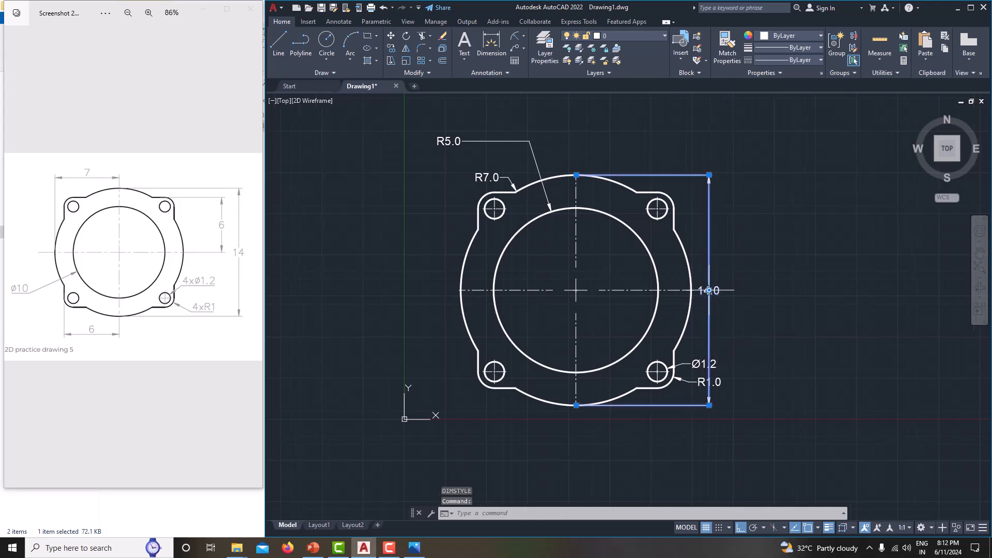
pyautogui.click(708, 288)
pyautogui.click(738, 290)
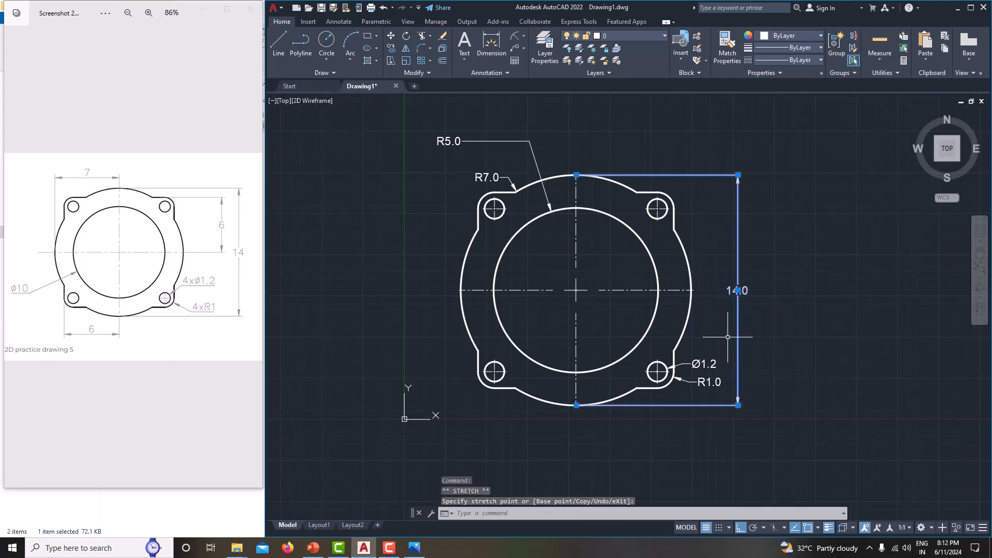
pyautogui.press('Escape')
pyautogui.press('Escape')
# Step: Prefix the lower-right lug hole's diameter dimension text with "4 x"
pyautogui.click(706, 364)
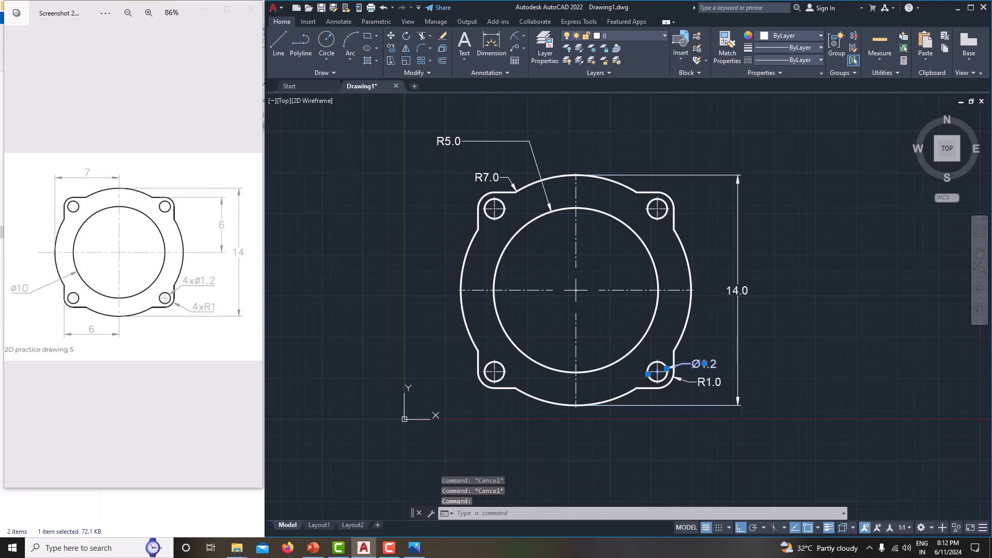
pyautogui.doubleClick(705, 364)
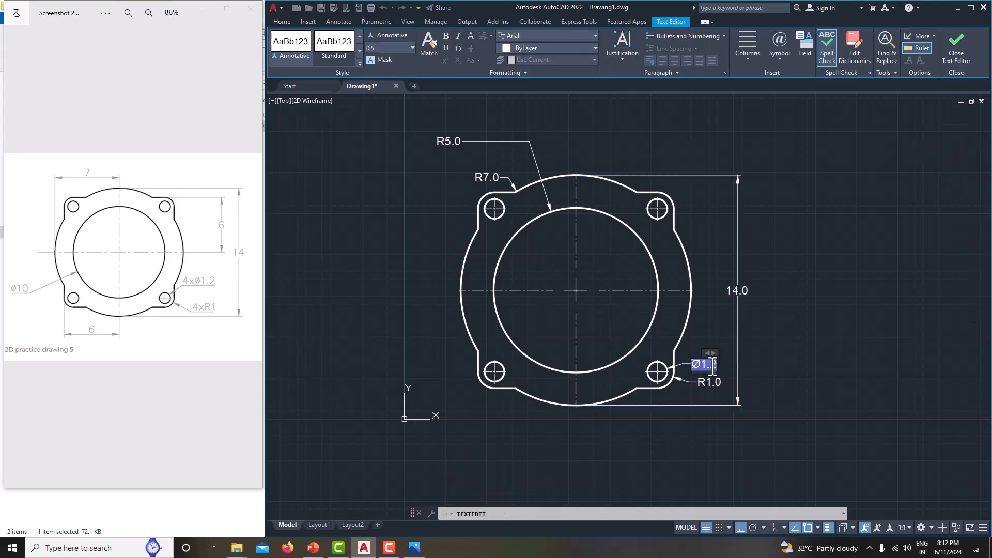
pyautogui.press('Home')
pyautogui.write('4 x')
pyautogui.click(724, 395)
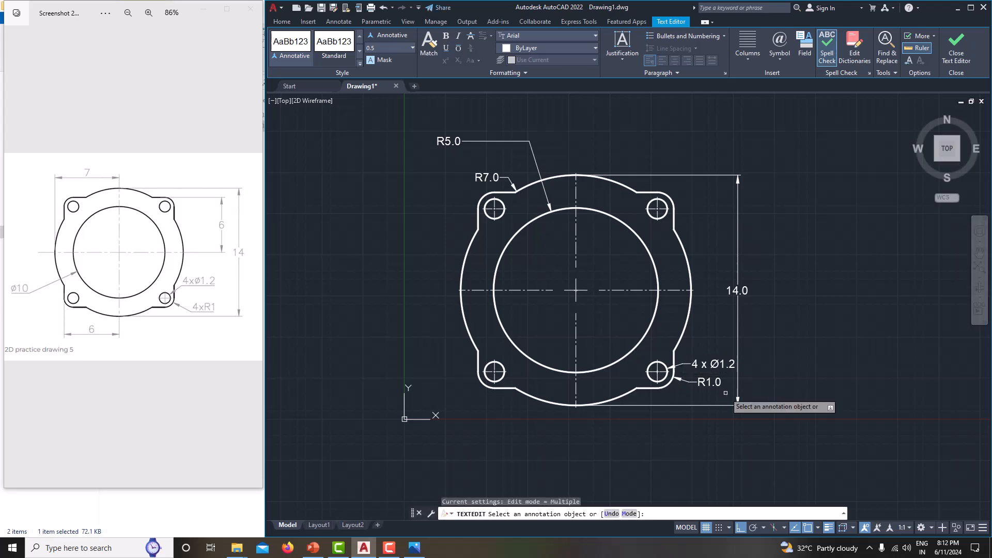
# Step: Prefix the lower-right lug corner's radius dimension text with "4 x" and finish the text editing
pyautogui.click(709, 383)
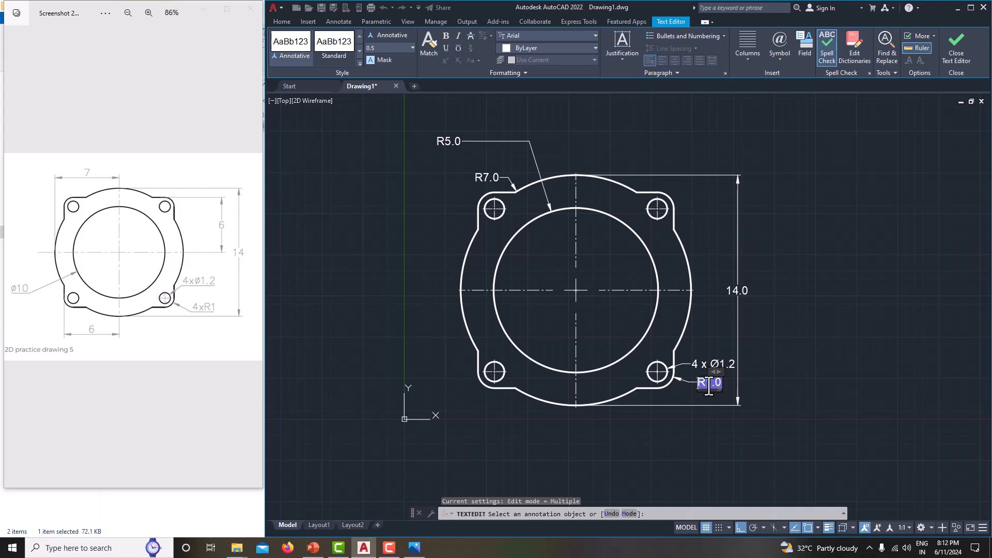
pyautogui.press('Home')
pyautogui.write('4 x')
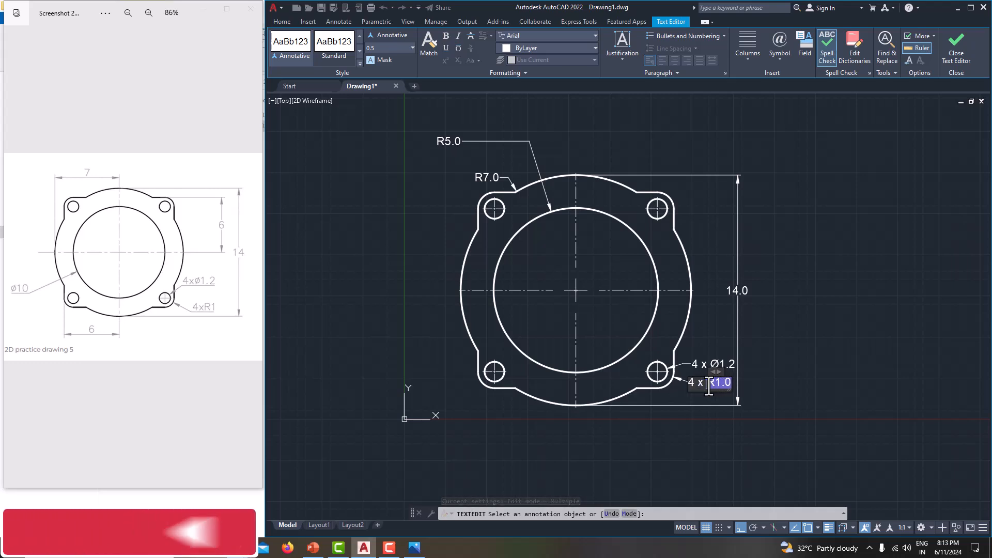
pyautogui.click(786, 390)
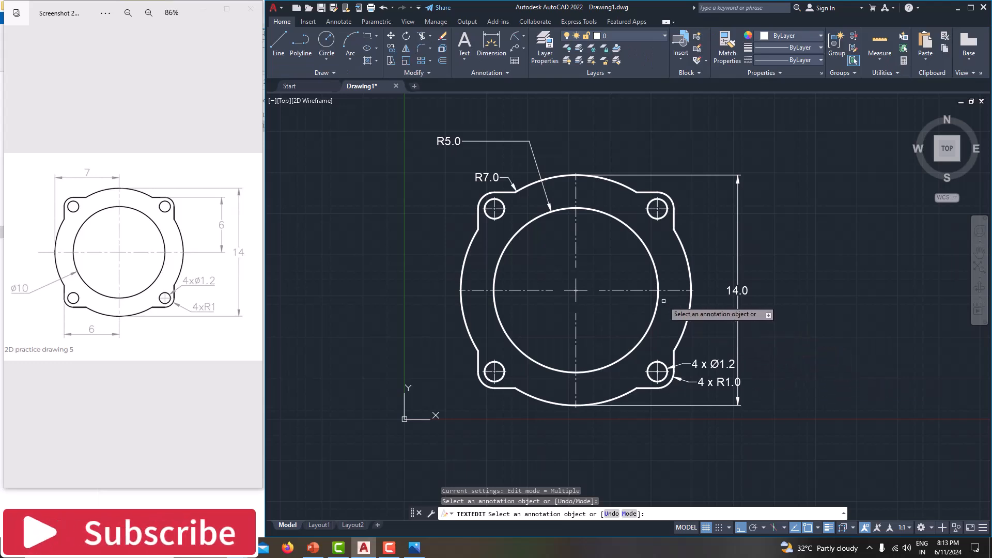
pyautogui.moveTo(660, 306); pyautogui.dragTo(671, 310, button='middle')
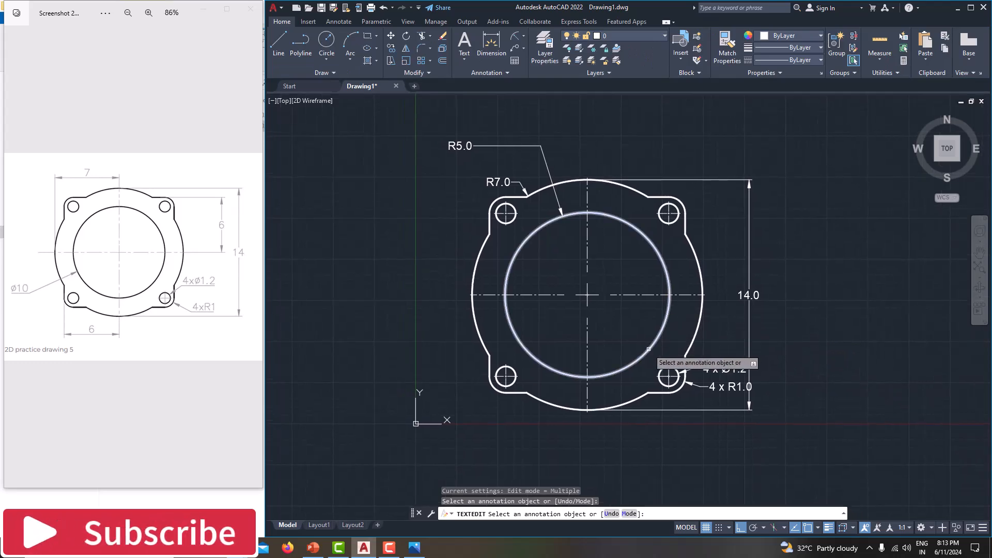
pyautogui.moveTo(713, 336); pyautogui.dragTo(730, 341, button='middle')
pyautogui.press('Escape')
pyautogui.press('Escape')
pyautogui.moveTo(834, 296); pyautogui.dragTo(811, 299, button='middle')
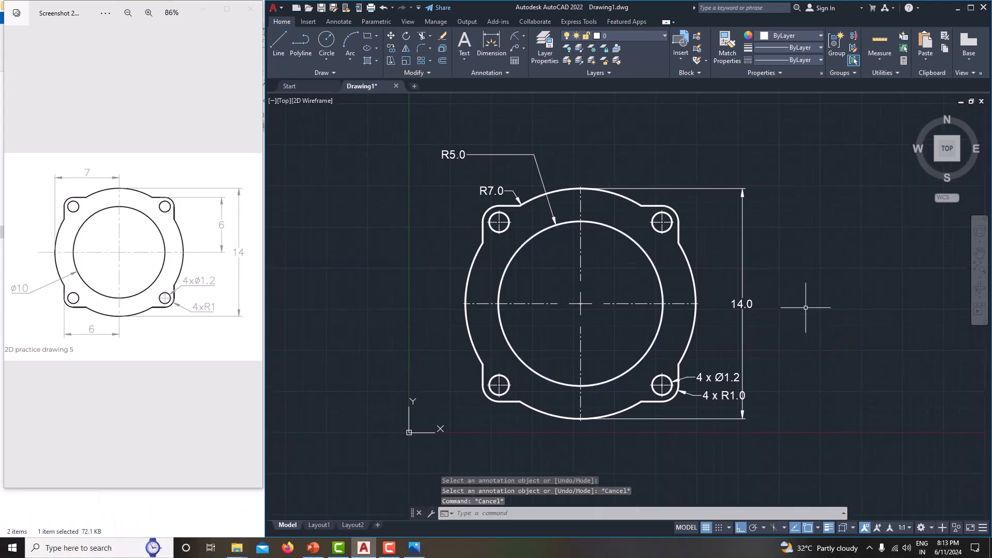